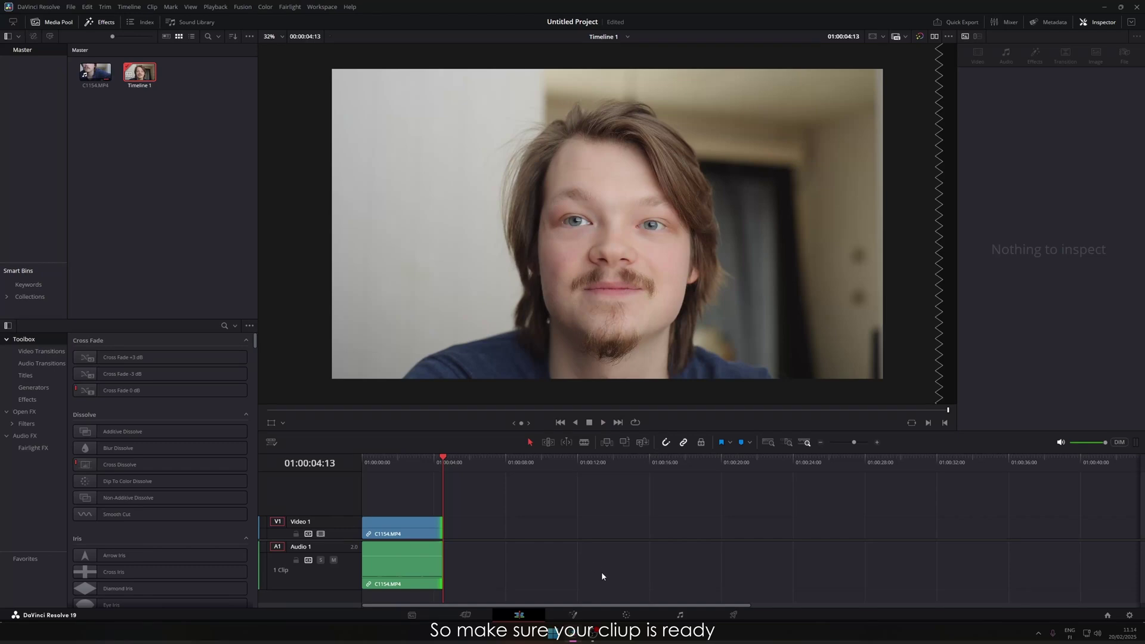
Bring the eye clip into color grading and add a serial node after node 01.
{"action": "left_click", "coordinate": [626, 612]}
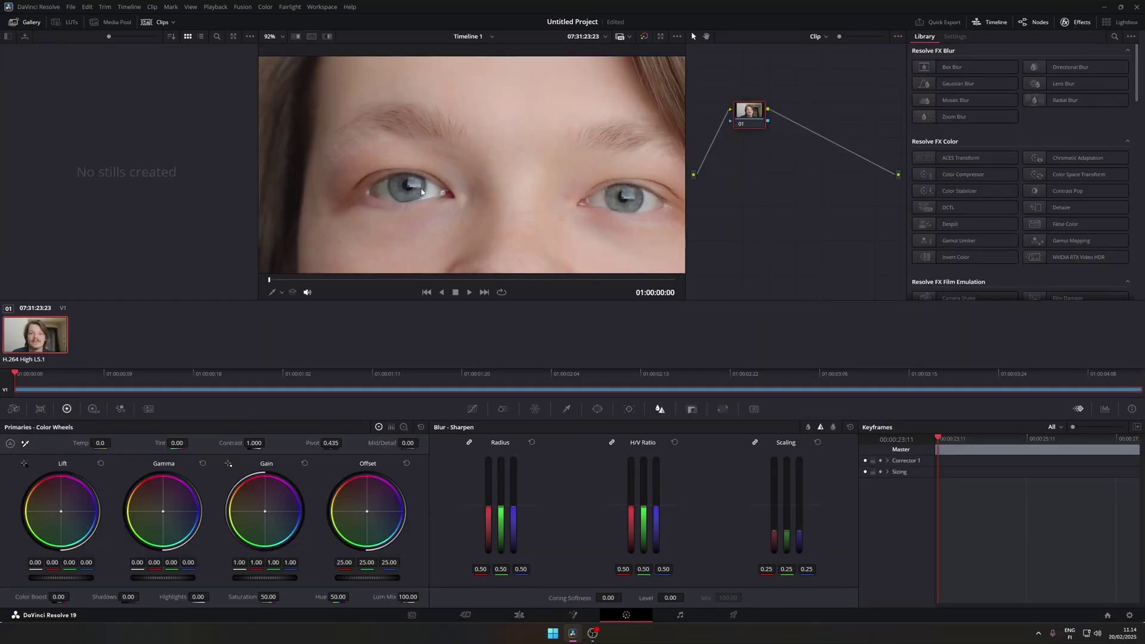
{"action": "scroll", "coordinate": [420, 190], "scroll_direction": "up", "scroll_amount": 3}
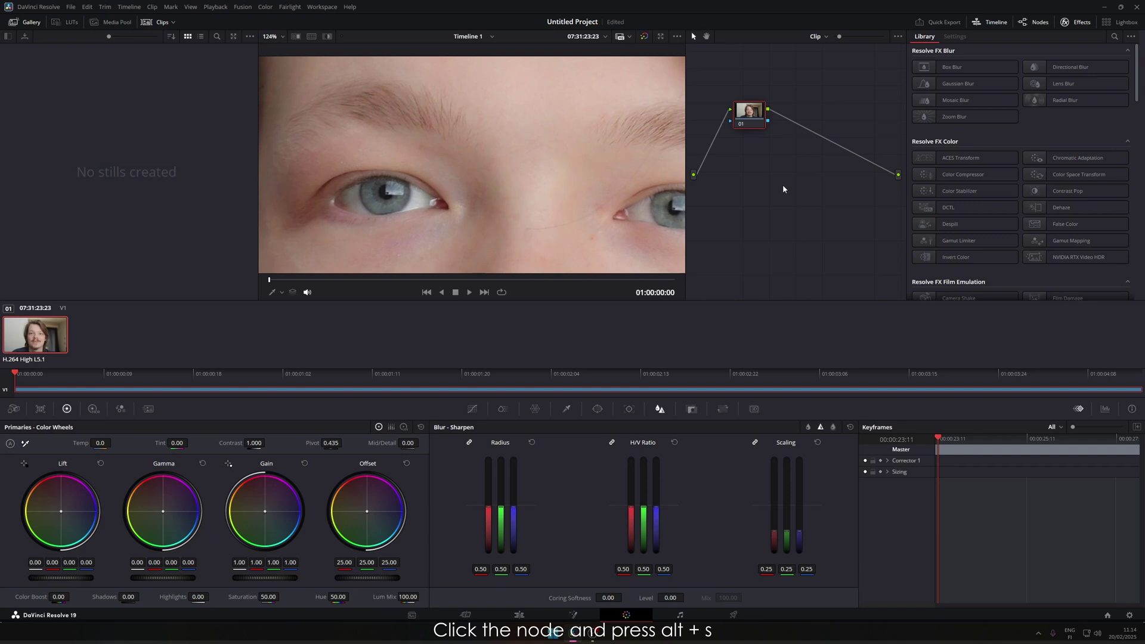
{"action": "key", "text": "alt+s"}
Add a circular power window to node 02 and fit it over the left iris in the image, aspect 61.37, softness 0.73.
{"action": "left_click", "coordinate": [599, 409]}
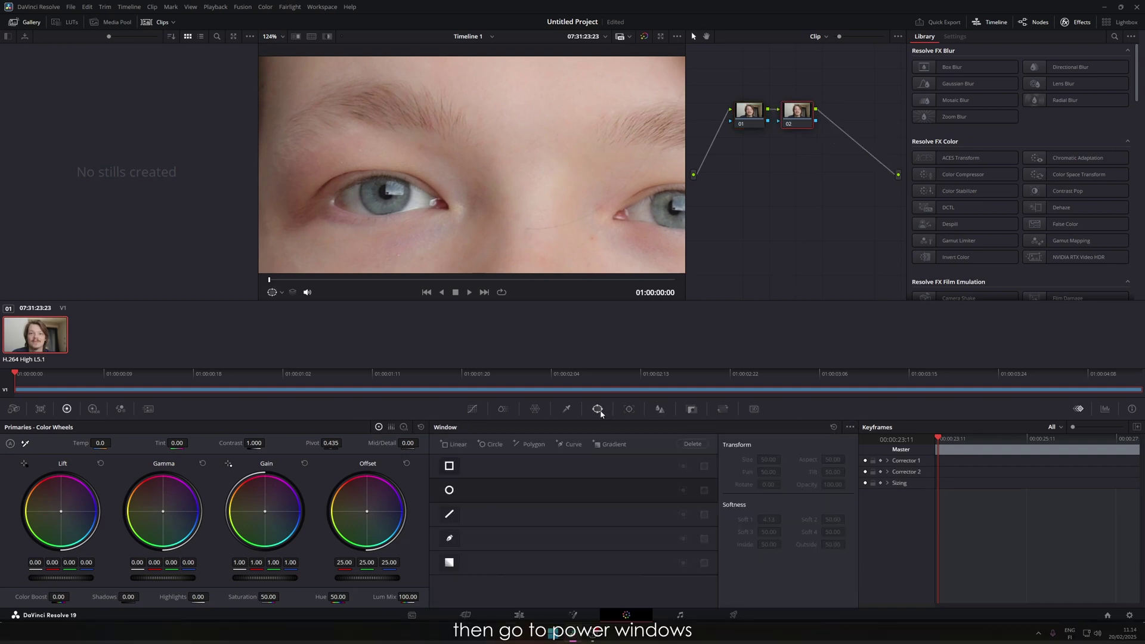
{"action": "left_click", "coordinate": [495, 444]}
{"action": "scroll", "coordinate": [487, 235], "scroll_direction": "up", "scroll_amount": 1}
{"action": "scroll", "coordinate": [487, 235], "scroll_direction": "down", "scroll_amount": 6}
{"action": "left_click_drag", "start_coordinate": [493, 235], "coordinate": [457, 212]}
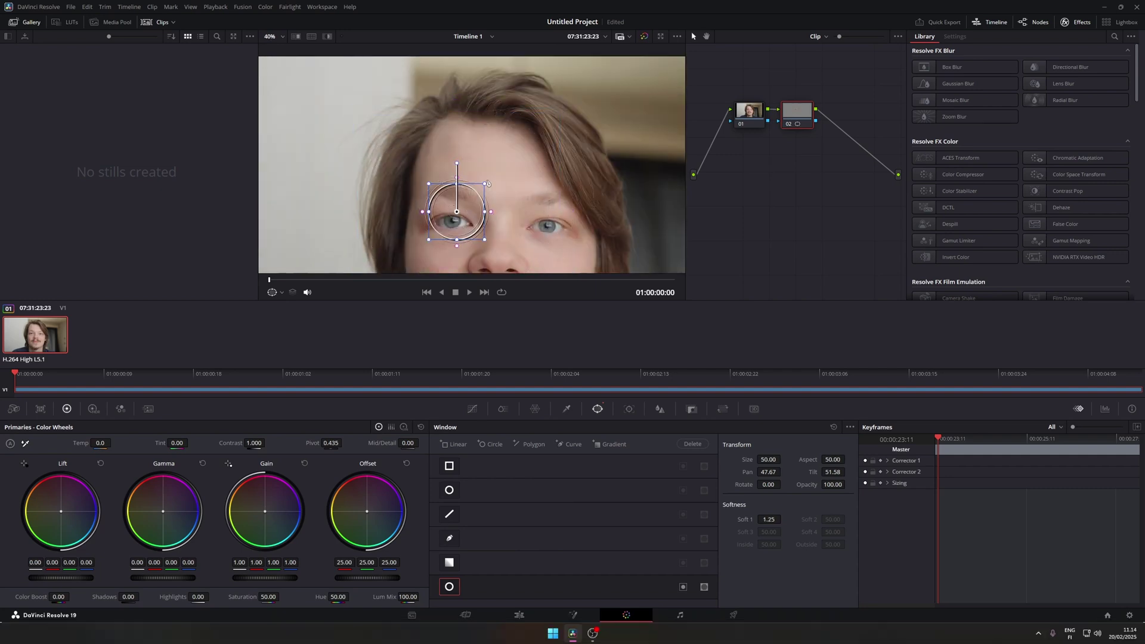
{"action": "scroll", "coordinate": [471, 197], "scroll_direction": "up", "scroll_amount": 5}
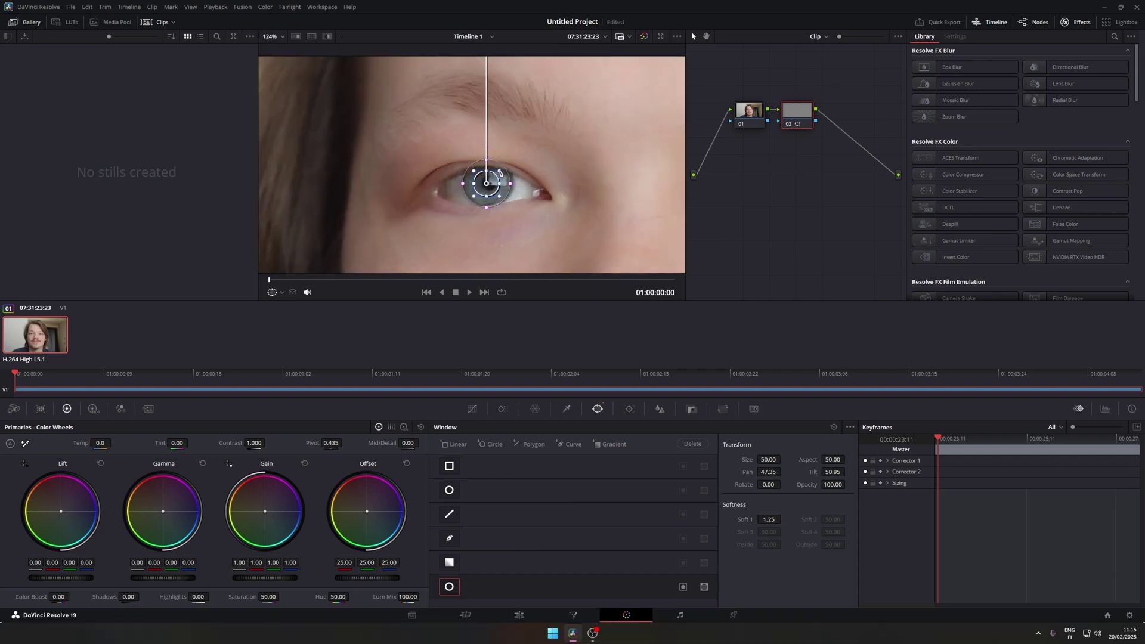
{"action": "scroll", "coordinate": [502, 179], "scroll_direction": "up", "scroll_amount": 3}
Track the left iris window forward through the whole clip.
{"action": "left_click", "coordinate": [632, 410]}
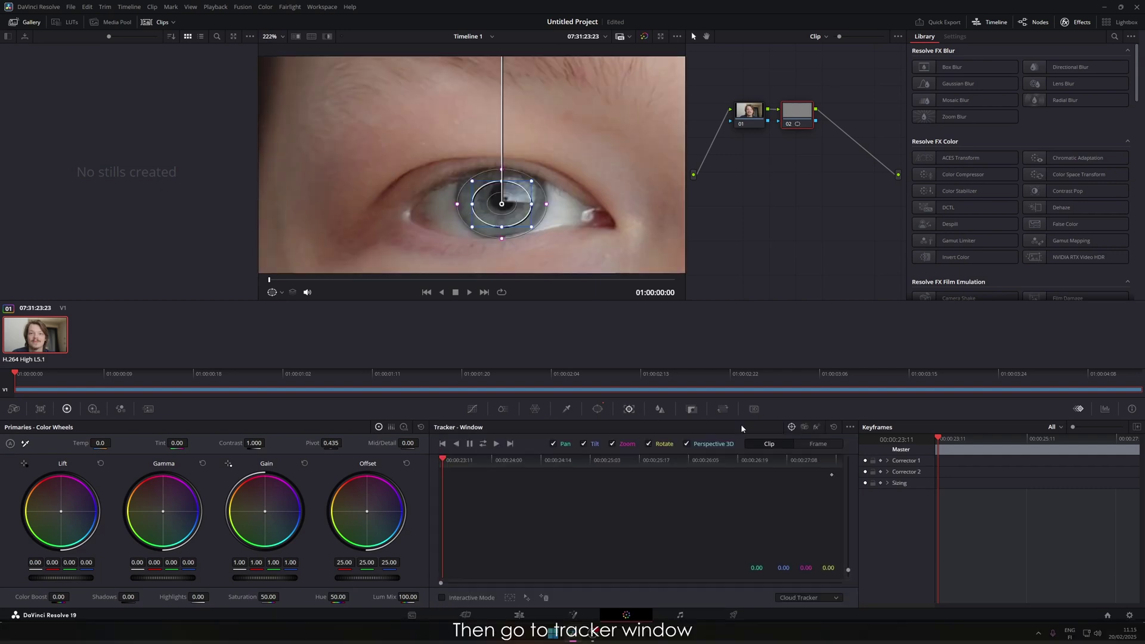
{"action": "left_click", "coordinate": [496, 444]}
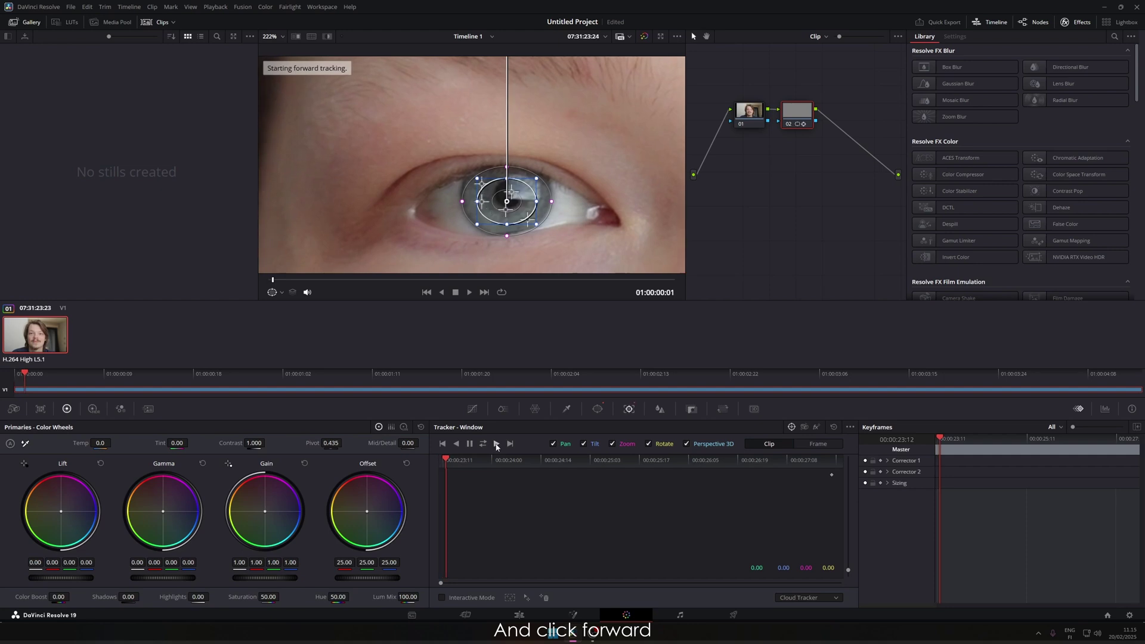
{"action": "scroll", "coordinate": [609, 229], "scroll_direction": "down", "scroll_amount": 3}
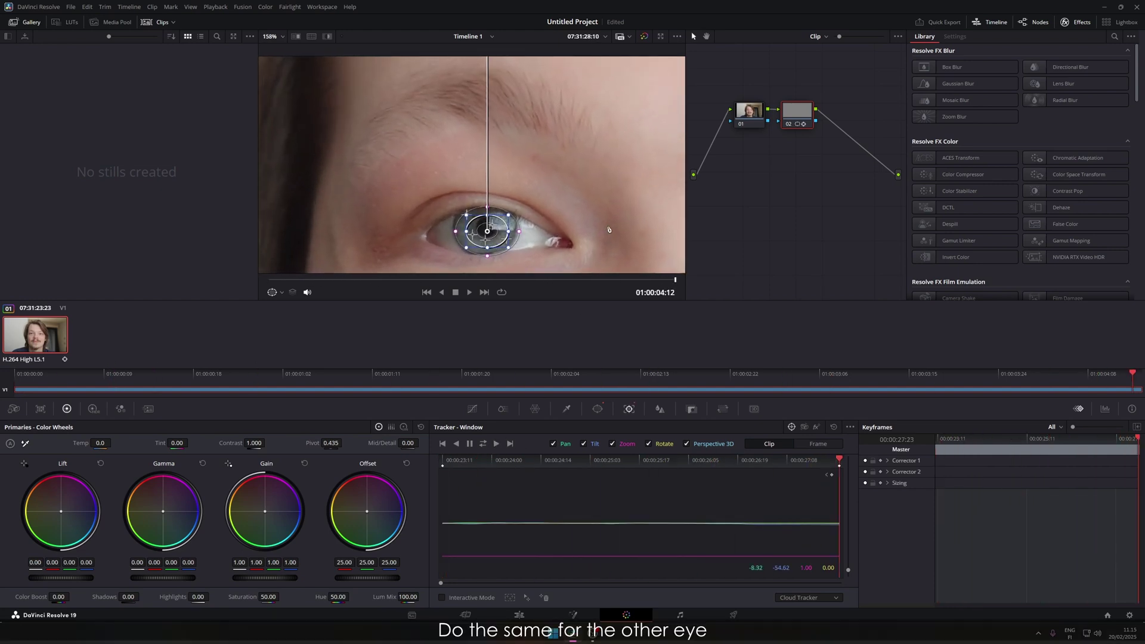
Return to the clip's first frame and fit a second circular window in node 02 over the right iris in the image.
{"action": "scroll", "coordinate": [606, 230], "scroll_direction": "down", "scroll_amount": 3}
{"action": "key", "text": "Home"}
{"action": "left_click", "coordinate": [598, 409]}
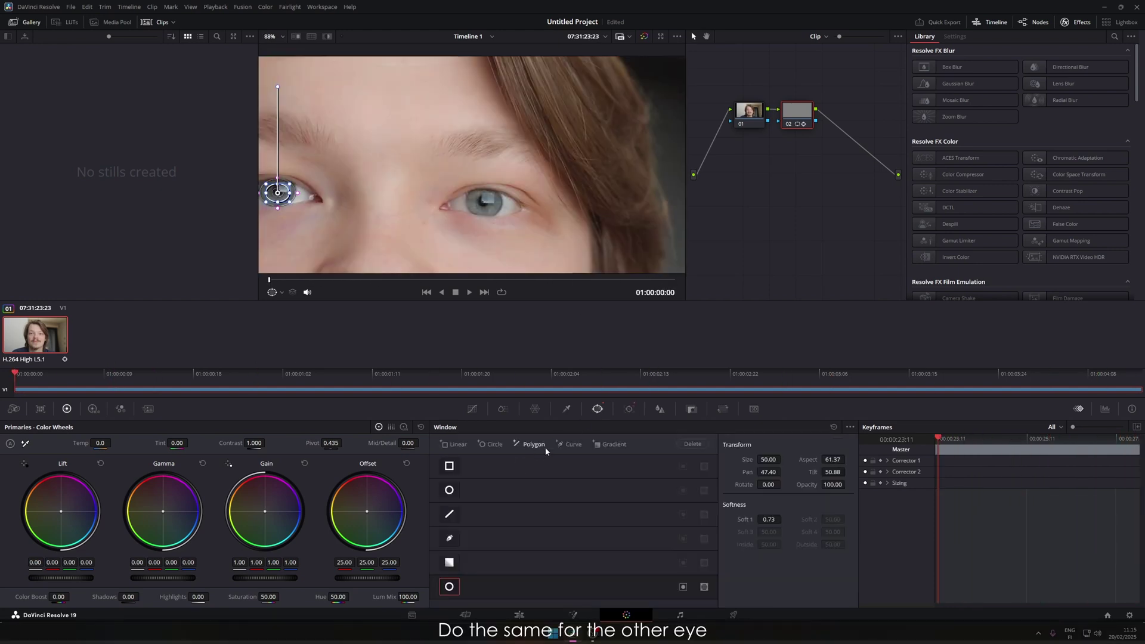
{"action": "left_click", "coordinate": [494, 444]}
{"action": "scroll", "coordinate": [477, 251], "scroll_direction": "down", "scroll_amount": 3}
{"action": "left_click_drag", "start_coordinate": [422, 190], "coordinate": [491, 188]}
{"action": "left_click_drag", "start_coordinate": [596, 83], "coordinate": [473, 218]}
{"action": "scroll", "coordinate": [478, 176], "scroll_direction": "up", "scroll_amount": 3}
{"action": "scroll", "coordinate": [485, 203], "scroll_direction": "up", "scroll_amount": 6}
{"action": "left_click_drag", "start_coordinate": [495, 168], "coordinate": [497, 175]}
{"action": "left_click_drag", "start_coordinate": [523, 185], "coordinate": [524, 185]}
{"action": "left_click_drag", "start_coordinate": [474, 243], "coordinate": [474, 246]}
Track the right iris window forward through the whole clip.
{"action": "left_click", "coordinate": [629, 410]}
{"action": "left_click", "coordinate": [496, 443]}
{"action": "scroll", "coordinate": [478, 185], "scroll_direction": "down", "scroll_amount": 7}
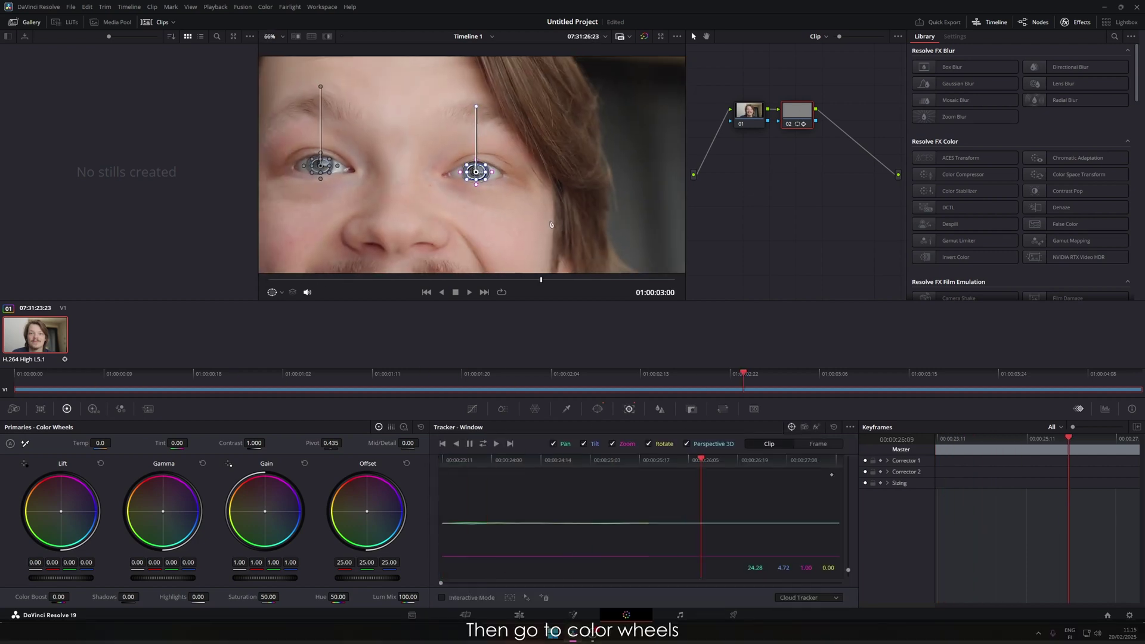
Hide the window outlines and whiten both irises with contrast 0.548, offset 167.55, gain 0.77, gamma 0.10 and lift 0.18.
{"action": "left_click", "coordinate": [271, 295]}
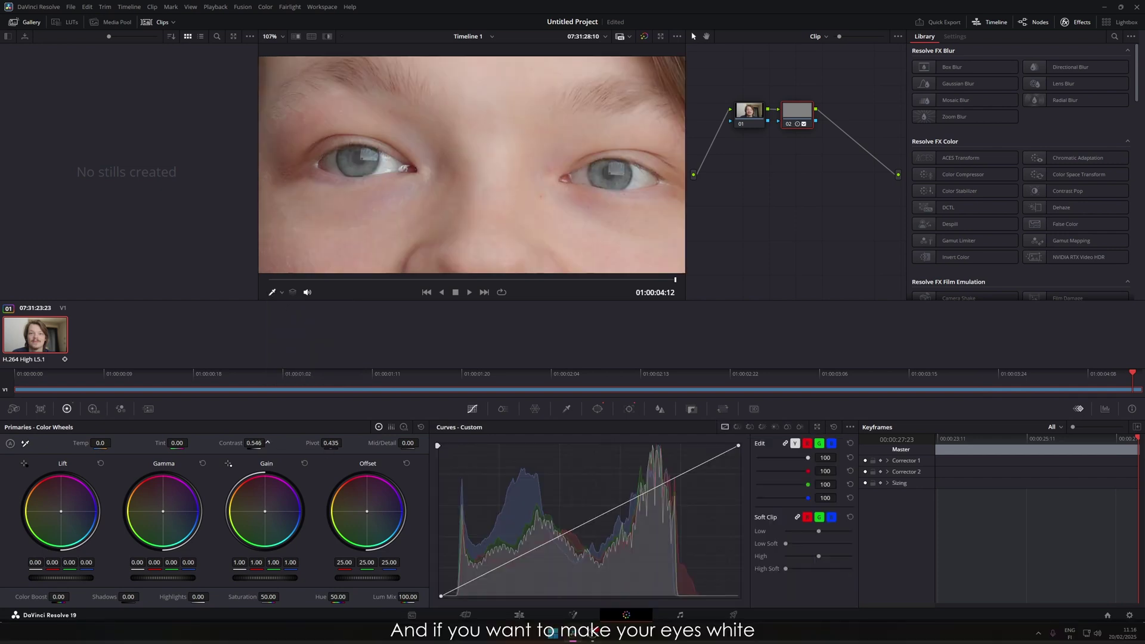
{"action": "left_click_drag", "start_coordinate": [367, 577], "coordinate": [460, 577]}
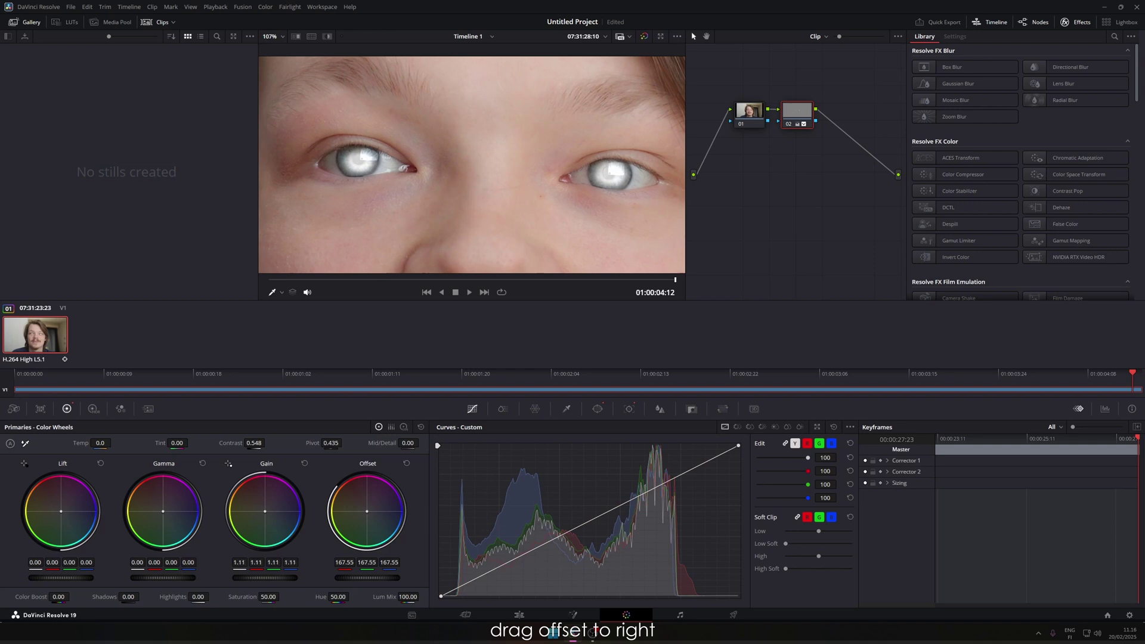
{"action": "left_click_drag", "start_coordinate": [265, 577], "coordinate": [179, 578]}
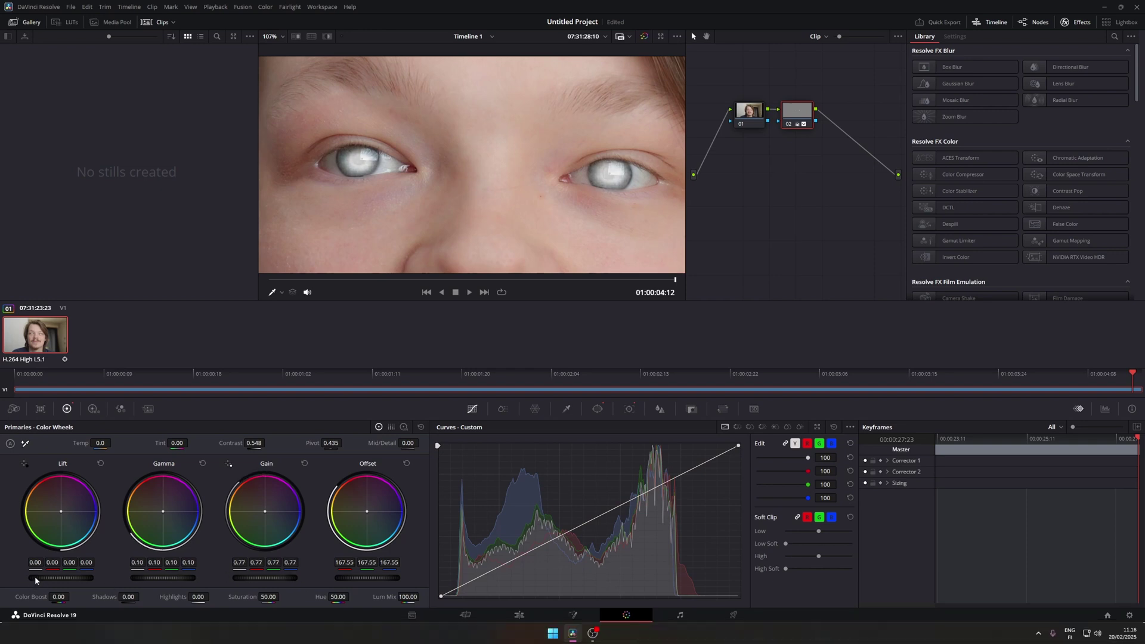
{"action": "left_click_drag", "start_coordinate": [36, 579], "coordinate": [86, 578]}
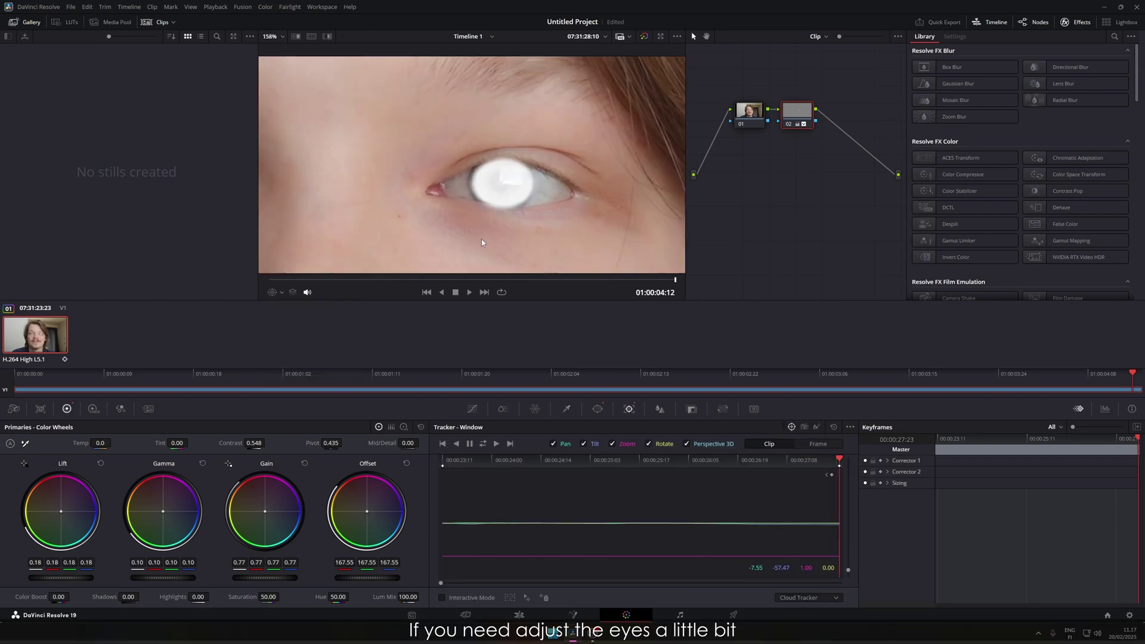
Show the power window outlines, widen the soft edge of the right iris window, and hide the outlines again.
{"action": "left_click", "coordinate": [282, 292]}
{"action": "left_click", "coordinate": [304, 331]}
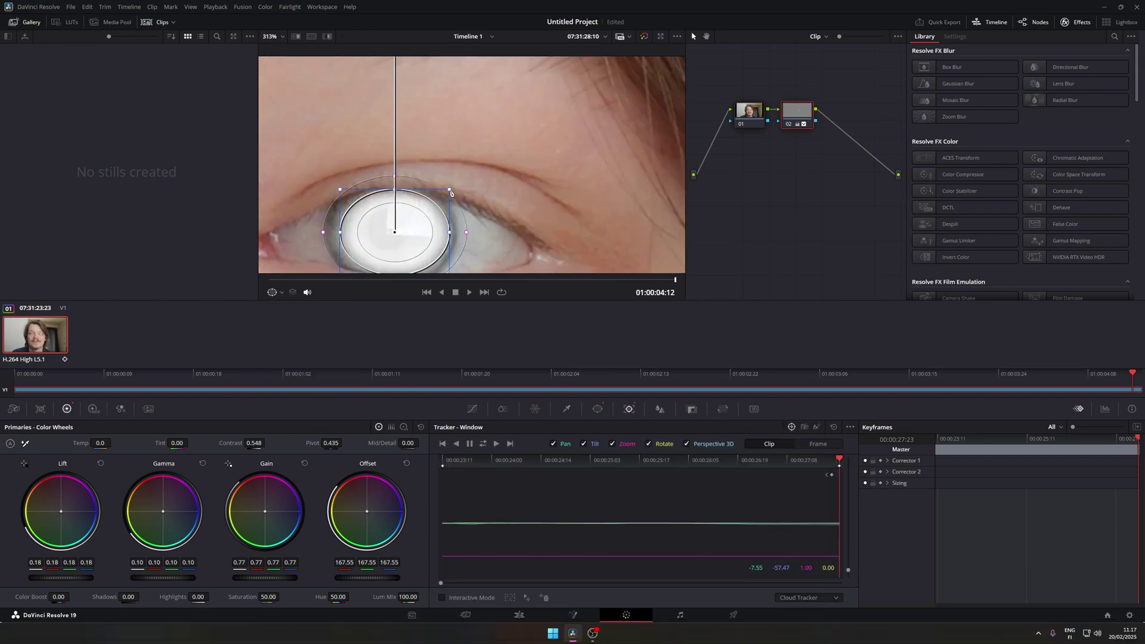
{"action": "scroll", "coordinate": [495, 246], "scroll_direction": "down", "scroll_amount": 2}
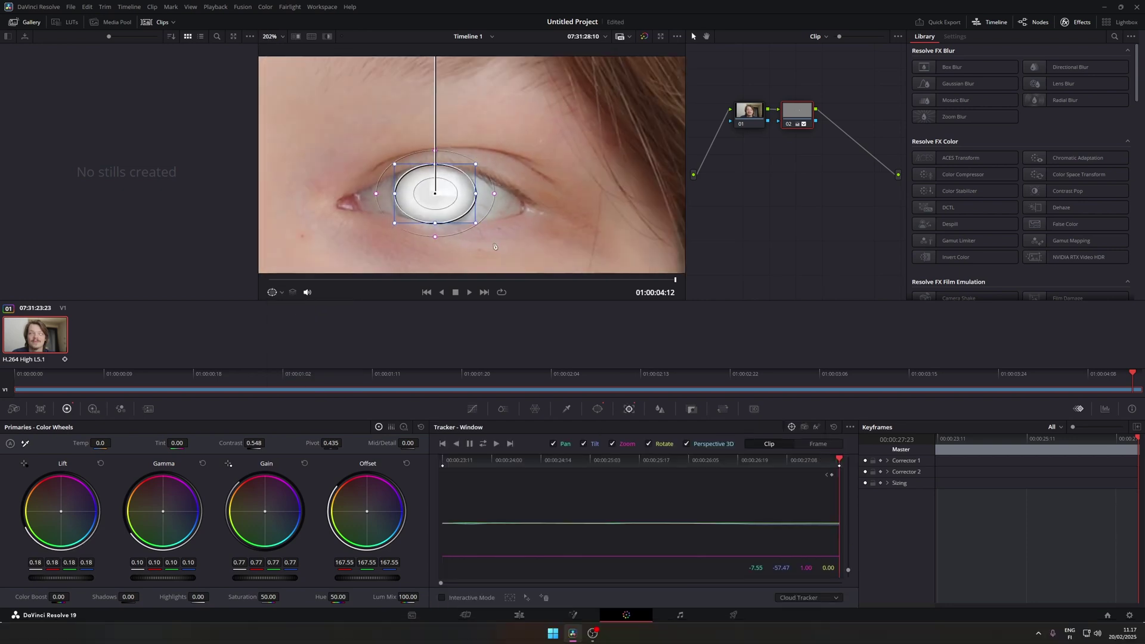
{"action": "key", "text": "shift+grave"}
{"action": "scroll", "coordinate": [495, 247], "scroll_direction": "down", "scroll_amount": 9}
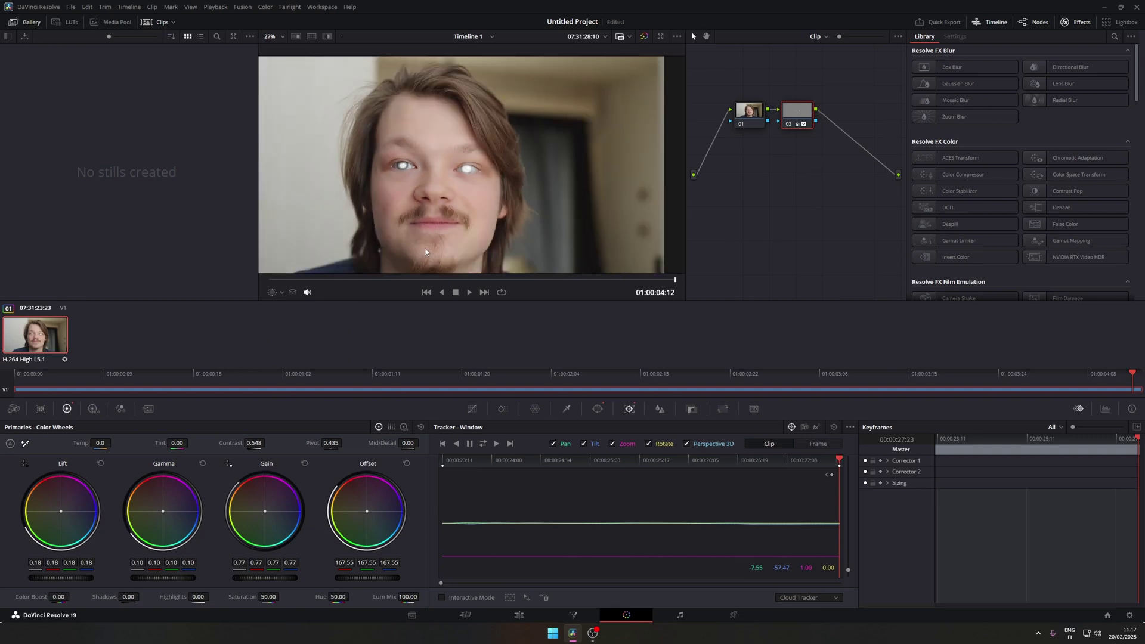
Fine-tune the left iris window to size 50.36, aspect 59.61 and softness 0.65, with node contrast 0.634 and pivot 0.265.
{"action": "scroll", "coordinate": [406, 190], "scroll_direction": "up", "scroll_amount": 5}
{"action": "left_click", "coordinate": [282, 292]}
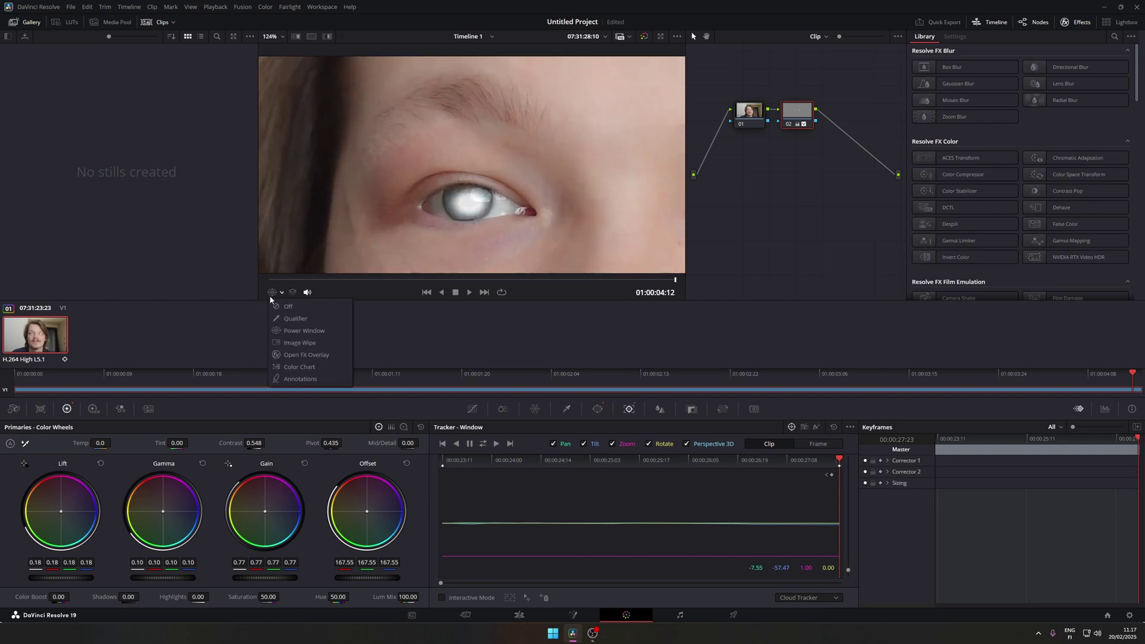
{"action": "left_click", "coordinate": [298, 322]}
{"action": "scroll", "coordinate": [485, 202], "scroll_direction": "up", "scroll_amount": 4}
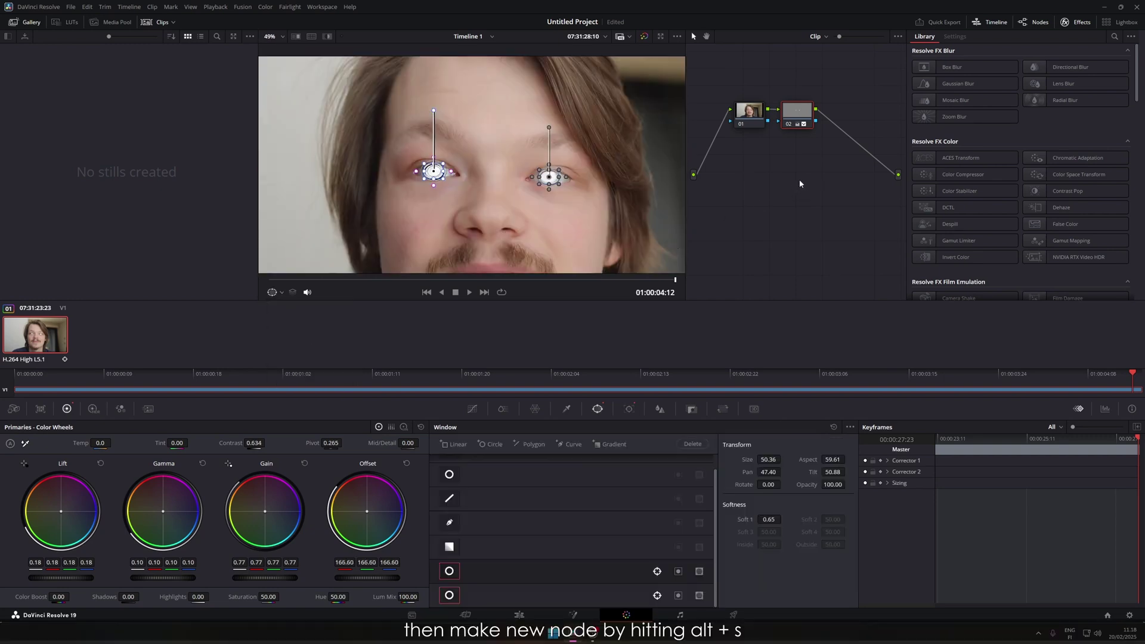
Add a serial node after node 02 and fit a small circular window over the left pupil, size 46.65, aspect 46.66, softness 0.22.
{"action": "key", "text": "alt+s"}
{"action": "scroll", "coordinate": [584, 151], "scroll_direction": "up", "scroll_amount": 2}
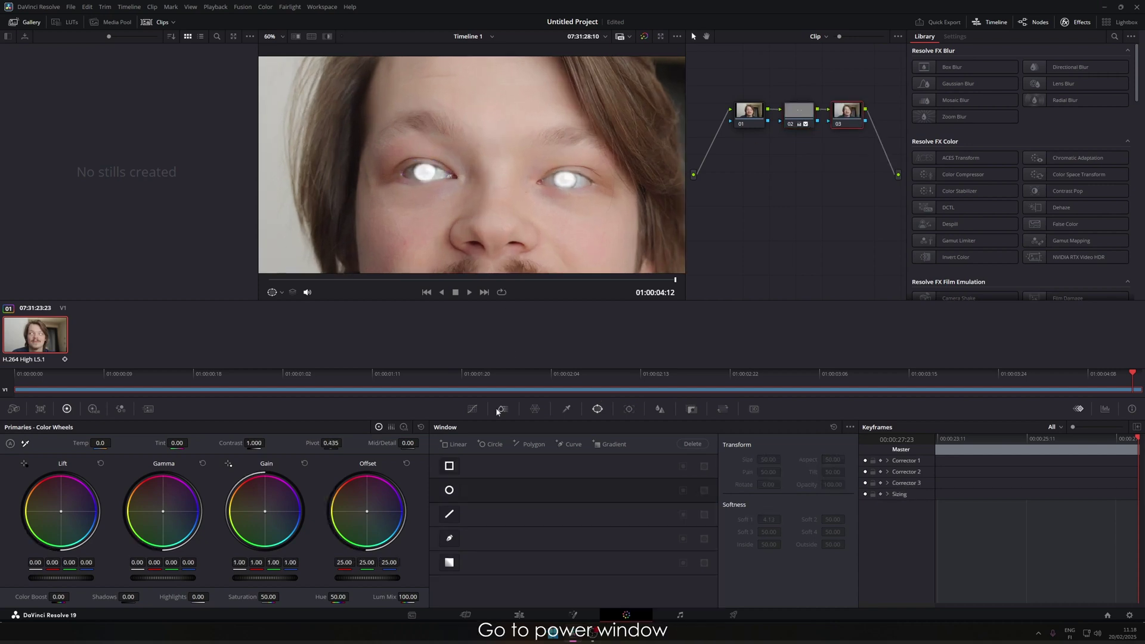
{"action": "left_click", "coordinate": [491, 444]}
{"action": "left_click_drag", "start_coordinate": [539, 139], "coordinate": [480, 135]}
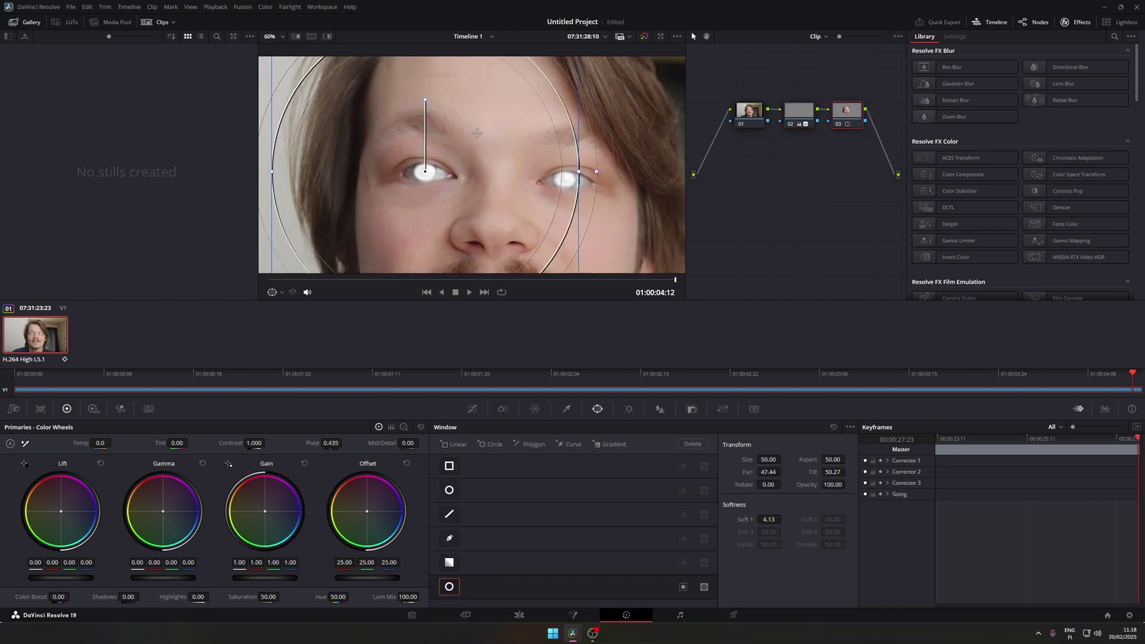
{"action": "scroll", "coordinate": [528, 138], "scroll_direction": "down", "scroll_amount": 2}
{"action": "scroll", "coordinate": [528, 137], "scroll_direction": "down", "scroll_amount": 1}
{"action": "left_click_drag", "start_coordinate": [543, 66], "coordinate": [444, 157]}
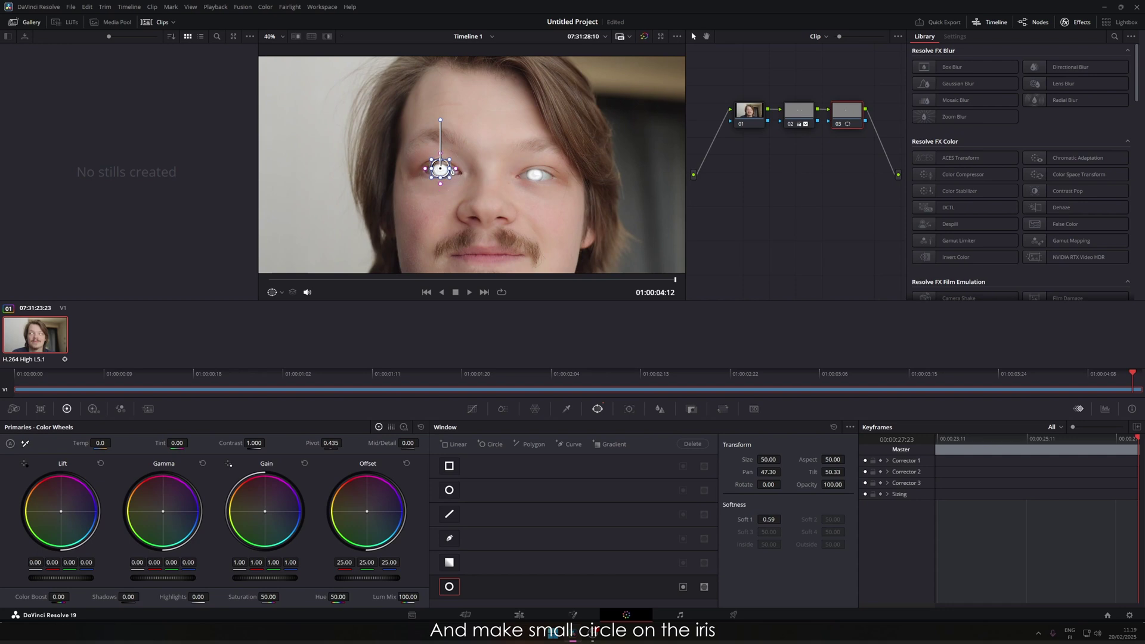
{"action": "scroll", "coordinate": [452, 172], "scroll_direction": "up", "scroll_amount": 15}
{"action": "left_click_drag", "start_coordinate": [560, 169], "coordinate": [446, 202]}
{"action": "left_click_drag", "start_coordinate": [505, 144], "coordinate": [470, 212]}
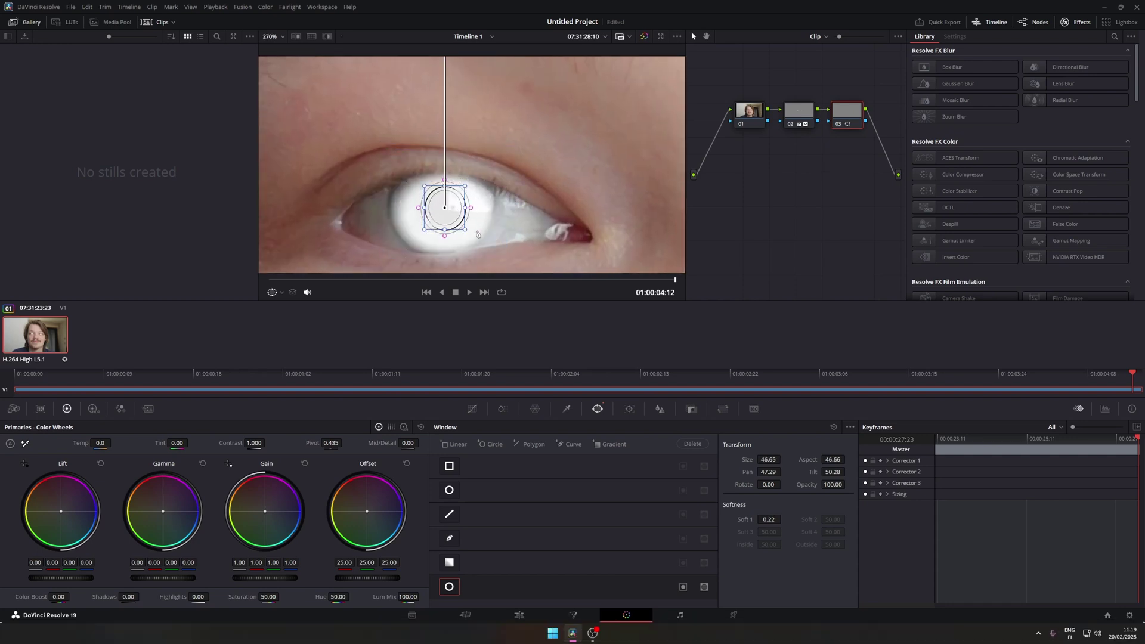
Track the left pupil window backward from the last frame to the clip's start.
{"action": "left_click", "coordinate": [659, 409]}
{"action": "left_click", "coordinate": [628, 410]}
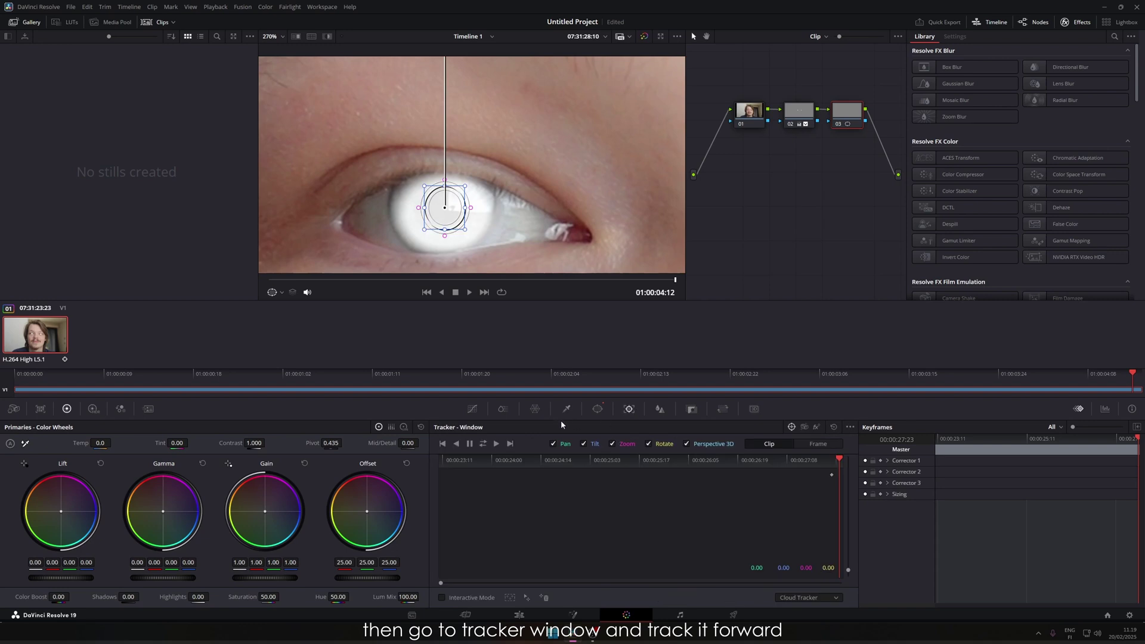
{"action": "left_click", "coordinate": [456, 444]}
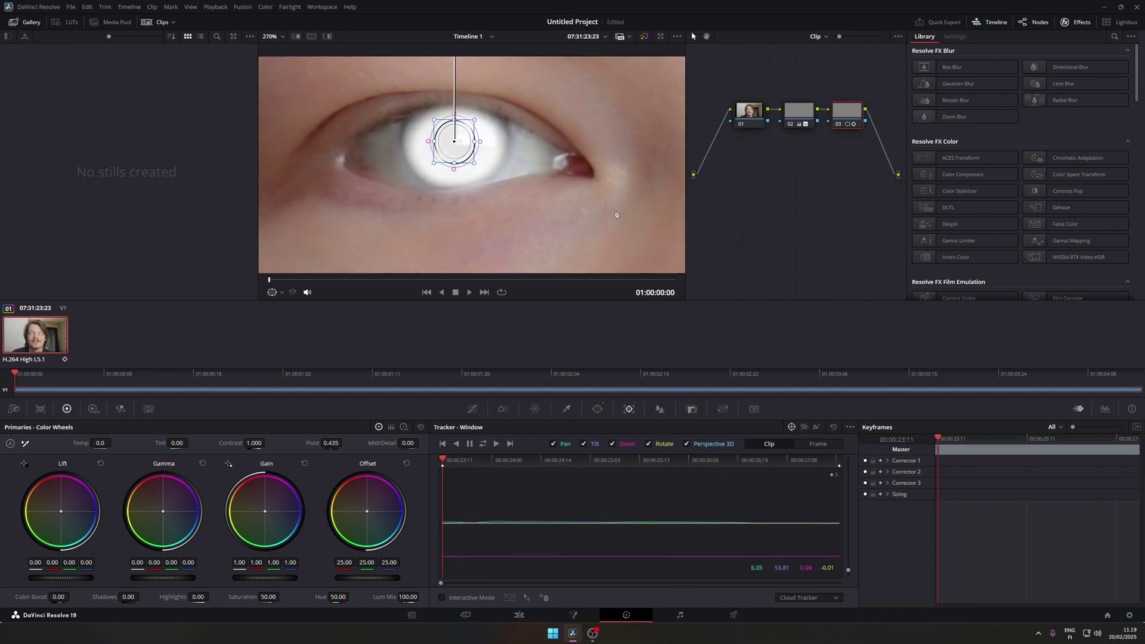
Add a second circular window in node 03 and shape it into a narrow vertical slit over the right pupil, size about 19, aspect about 24.
{"action": "left_click_drag", "start_coordinate": [619, 213], "coordinate": [506, 223]}
{"action": "scroll", "coordinate": [505, 228], "scroll_direction": "down", "scroll_amount": 1}
{"action": "scroll", "coordinate": [505, 228], "scroll_direction": "down", "scroll_amount": 3}
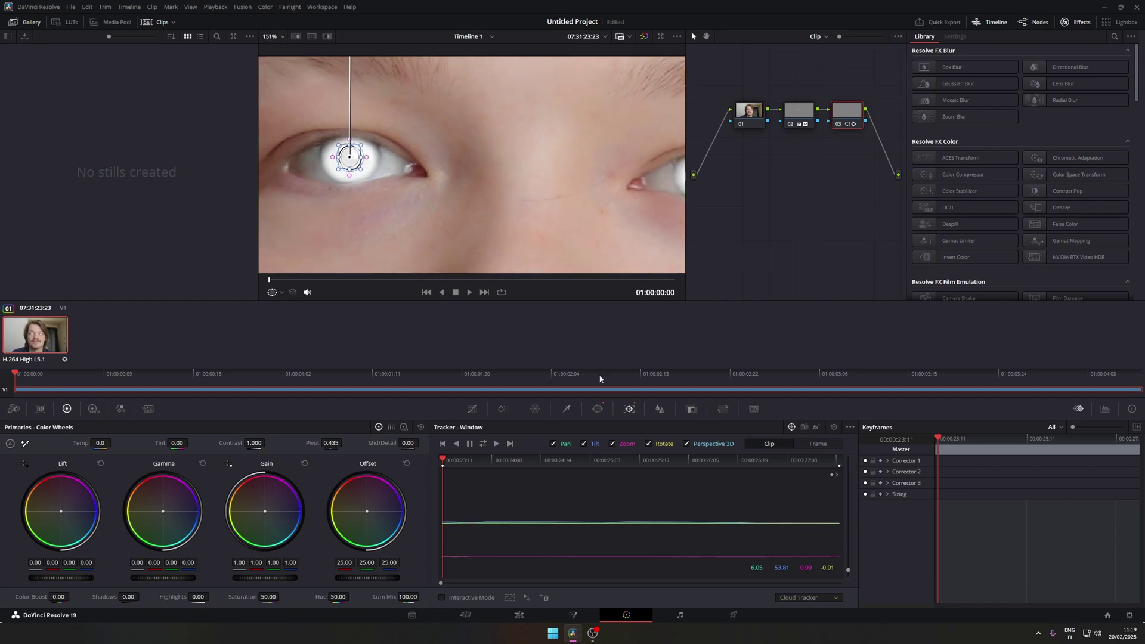
{"action": "left_click", "coordinate": [597, 409]}
{"action": "left_click", "coordinate": [495, 444]}
{"action": "scroll", "coordinate": [510, 238], "scroll_direction": "down", "scroll_amount": 6}
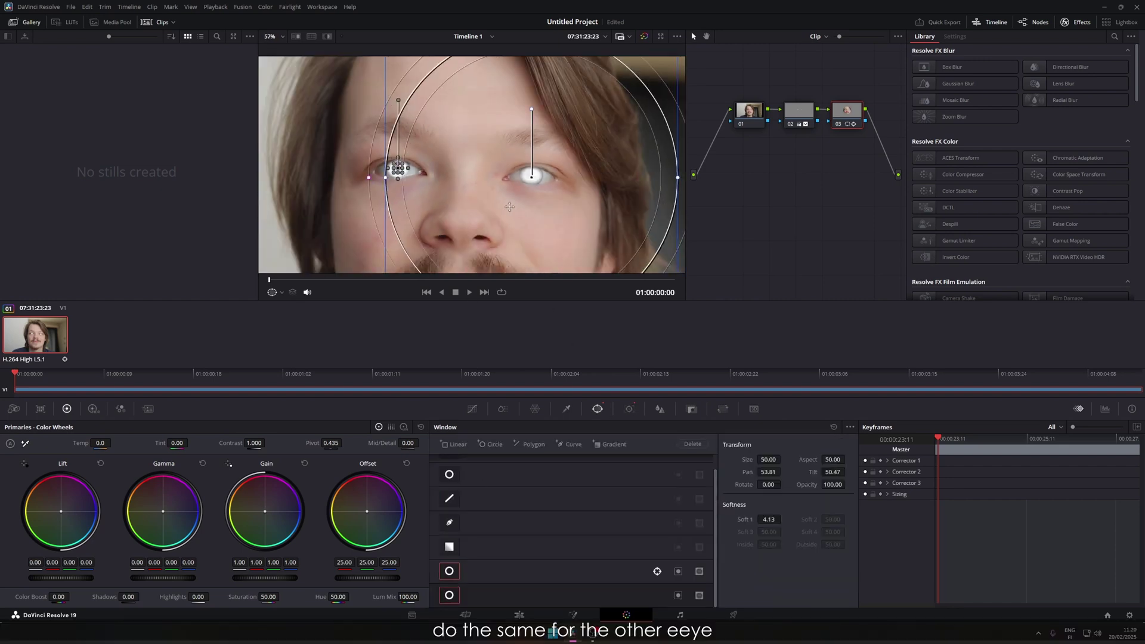
{"action": "left_click_drag", "start_coordinate": [600, 87], "coordinate": [493, 172]}
{"action": "scroll", "coordinate": [523, 163], "scroll_direction": "up", "scroll_amount": 9}
{"action": "scroll", "coordinate": [506, 216], "scroll_direction": "up", "scroll_amount": 5}
{"action": "left_click_drag", "start_coordinate": [493, 201], "coordinate": [478, 213]}
{"action": "left_click_drag", "start_coordinate": [478, 171], "coordinate": [479, 175]}
Track the right pupil's slit window forward through the whole clip.
{"action": "left_click", "coordinate": [629, 409]}
{"action": "left_click", "coordinate": [496, 444]}
{"action": "scroll", "coordinate": [479, 175], "scroll_direction": "down", "scroll_amount": 6}
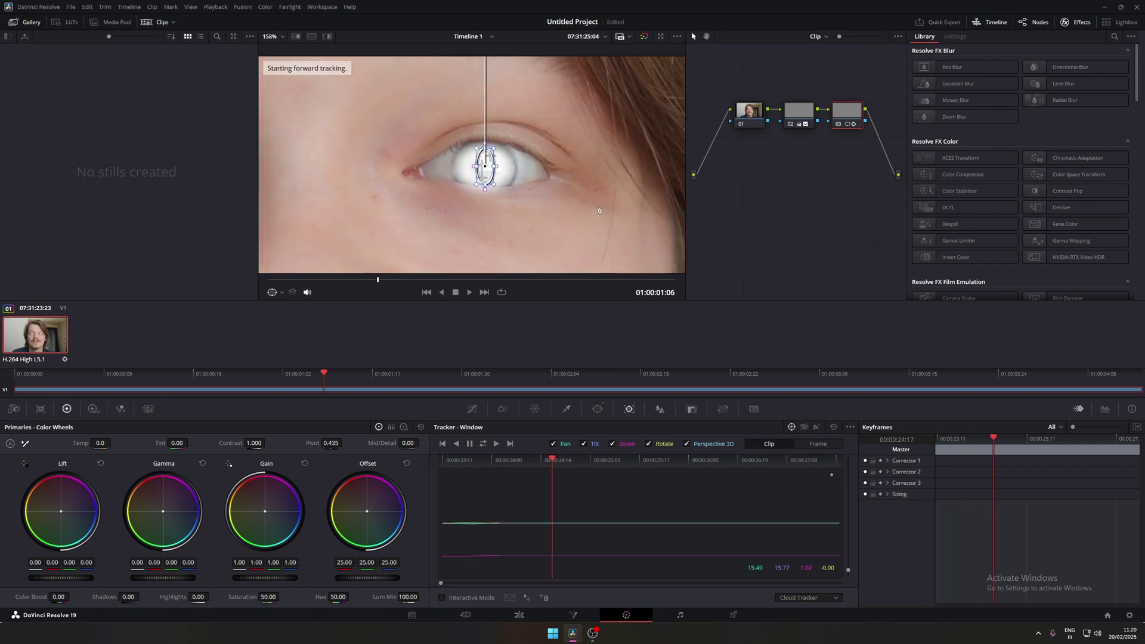
Hide the window outlines and turn both pupils black by lowering the custom curve's white point to the bottom.
{"action": "left_click", "coordinate": [274, 296]}
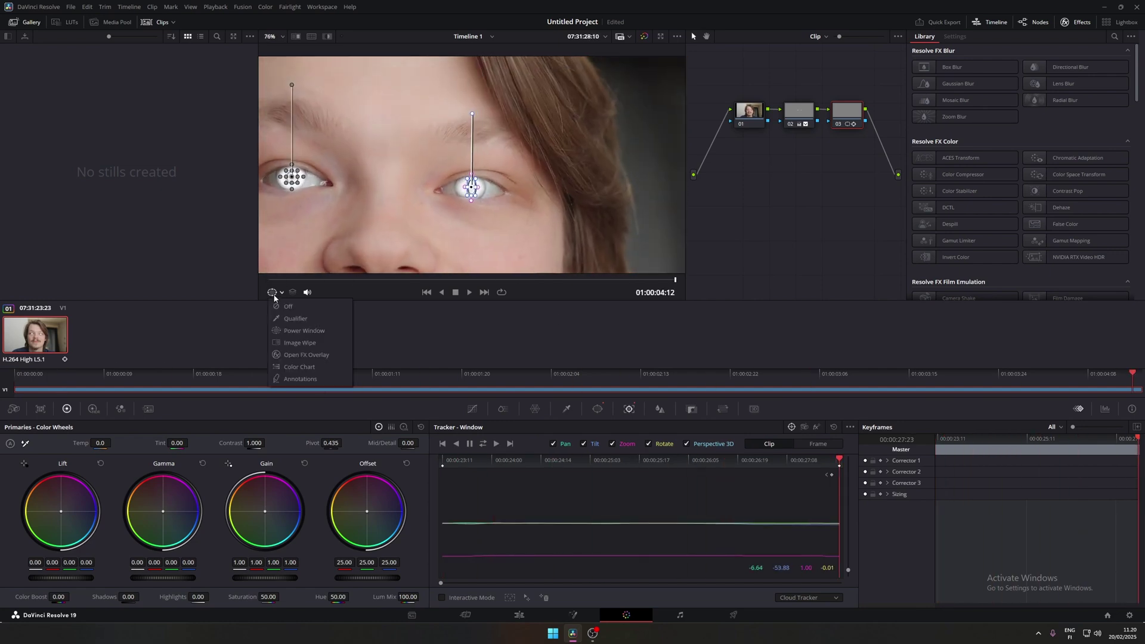
{"action": "left_click", "coordinate": [282, 307]}
{"action": "left_click", "coordinate": [472, 409]}
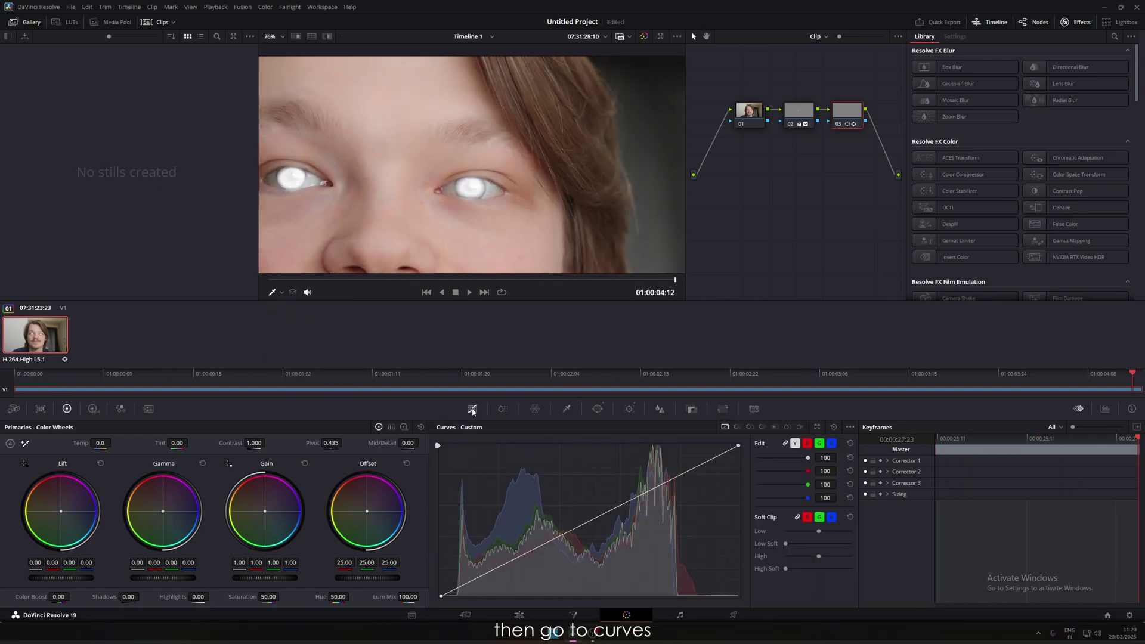
{"action": "left_click_drag", "start_coordinate": [737, 446], "coordinate": [731, 606]}
{"action": "scroll", "coordinate": [471, 167], "scroll_direction": "up", "scroll_amount": 2}
Set the right pupil window to size 15.45, aspect 21.07 and softness 1.02.
{"action": "left_click", "coordinate": [598, 410]}
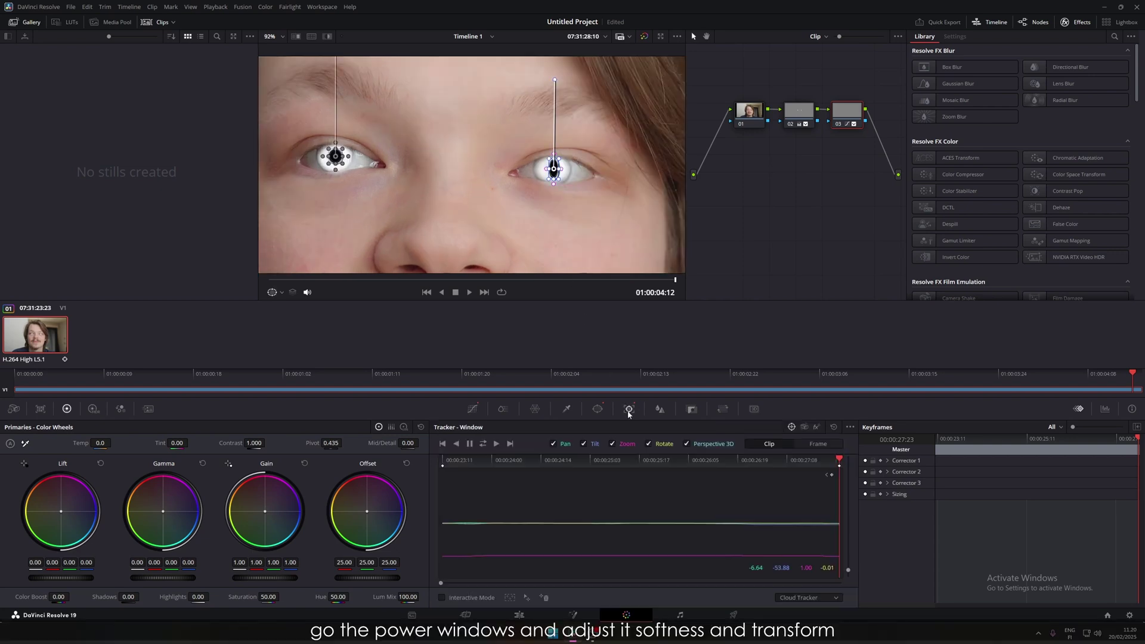
{"action": "scroll", "coordinate": [633, 161], "scroll_direction": "up", "scroll_amount": 4}
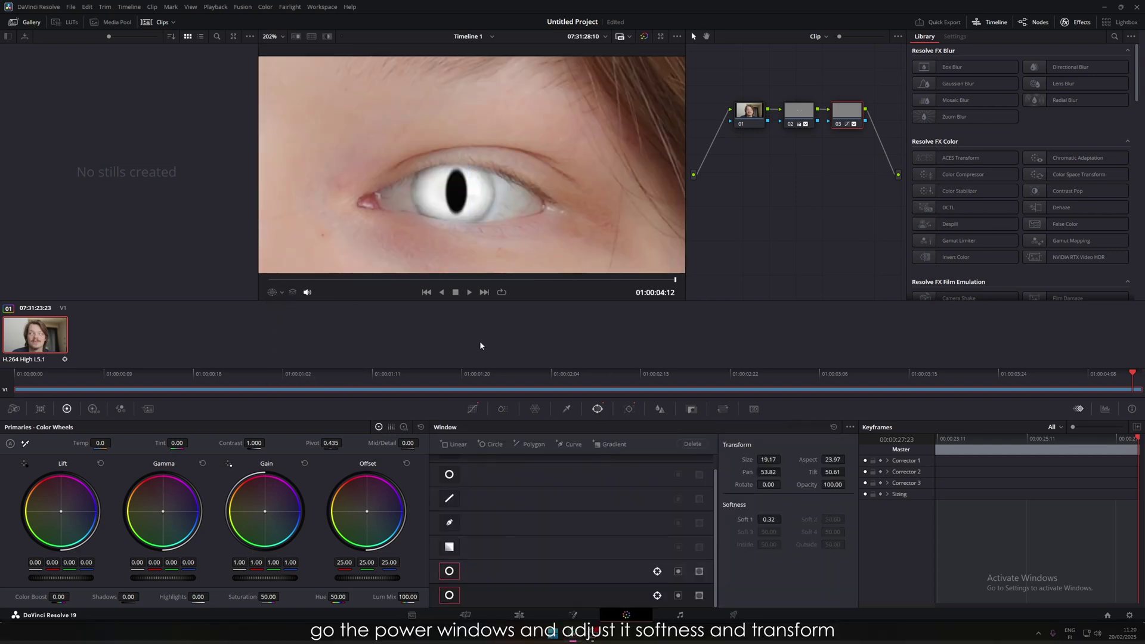
{"action": "left_click_drag", "start_coordinate": [769, 520], "coordinate": [778, 519]}
{"action": "left_click_drag", "start_coordinate": [769, 459], "coordinate": [749, 459]}
{"action": "mouse_move", "coordinate": [769, 519]}
{"action": "left_mouse_down"}
{"action": "mouse_move", "coordinate": [781, 519]}
{"action": "mouse_move", "coordinate": [771, 519]}
{"action": "left_mouse_up"}
{"action": "scroll", "coordinate": [493, 248], "scroll_direction": "down", "scroll_amount": 4}
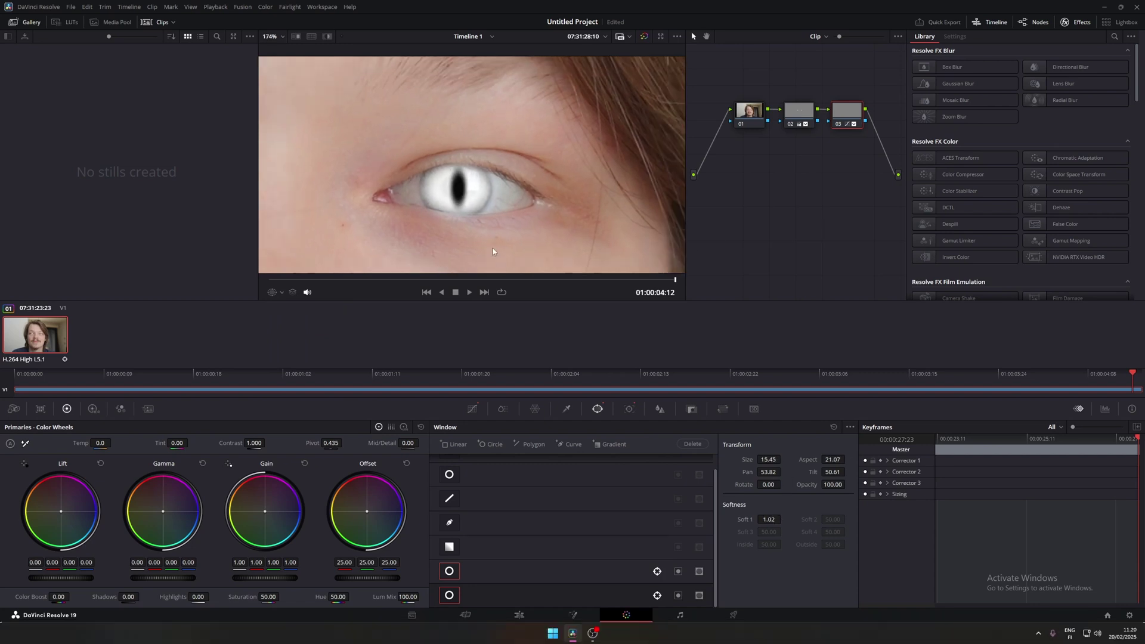
Set the left pupil window to size 42.03 and softness 0.52.
{"action": "scroll", "coordinate": [511, 231], "scroll_direction": "down", "scroll_amount": 1}
{"action": "left_click_drag", "start_coordinate": [314, 188], "coordinate": [437, 188]}
{"action": "scroll", "coordinate": [438, 188], "scroll_direction": "up", "scroll_amount": 1}
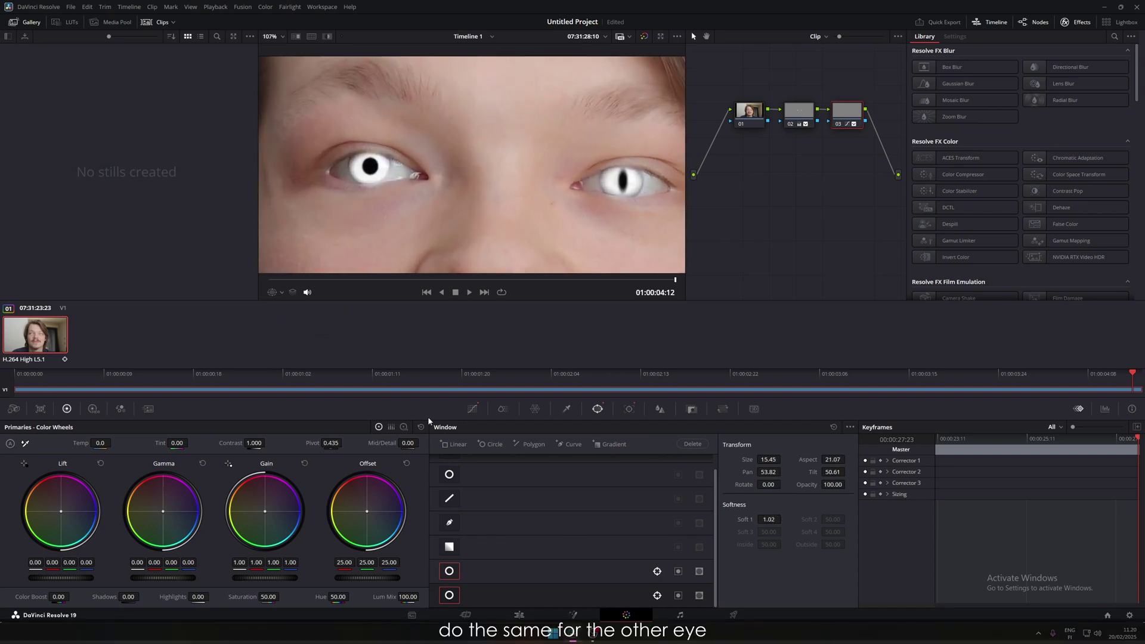
{"action": "scroll", "coordinate": [381, 193], "scroll_direction": "up", "scroll_amount": 5}
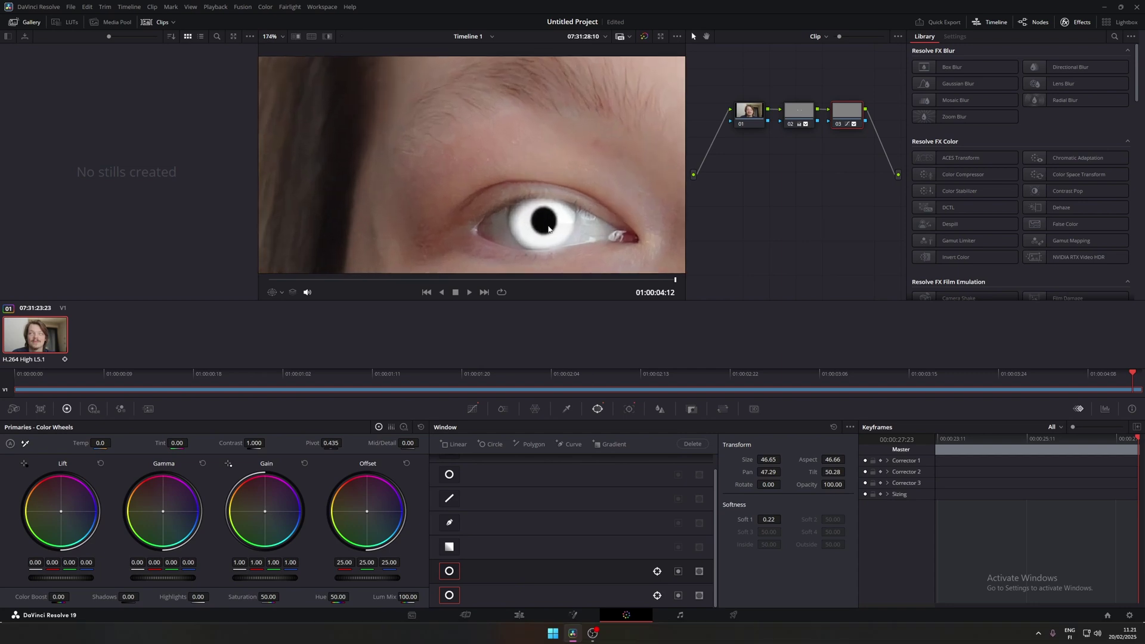
{"action": "left_click_drag", "start_coordinate": [738, 520], "coordinate": [750, 520]}
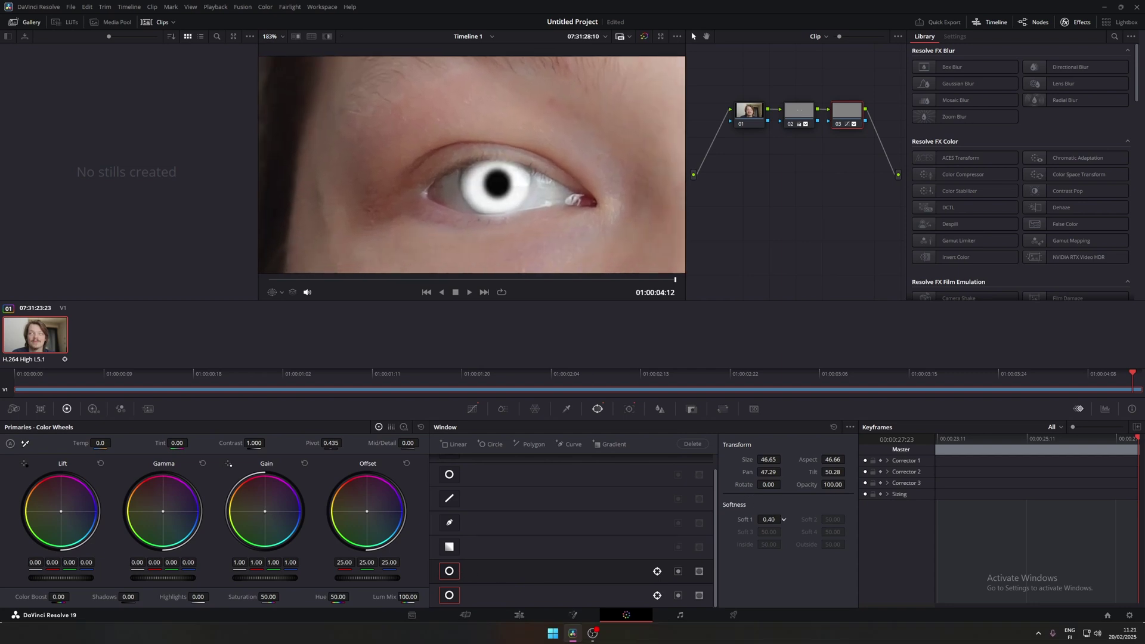
{"action": "left_click_drag", "start_coordinate": [768, 459], "coordinate": [747, 459]}
Turn on loop playback and play the clip to review the black pupils.
{"action": "scroll", "coordinate": [512, 191], "scroll_direction": "down", "scroll_amount": 8}
{"action": "key", "text": "ctrl+/"}
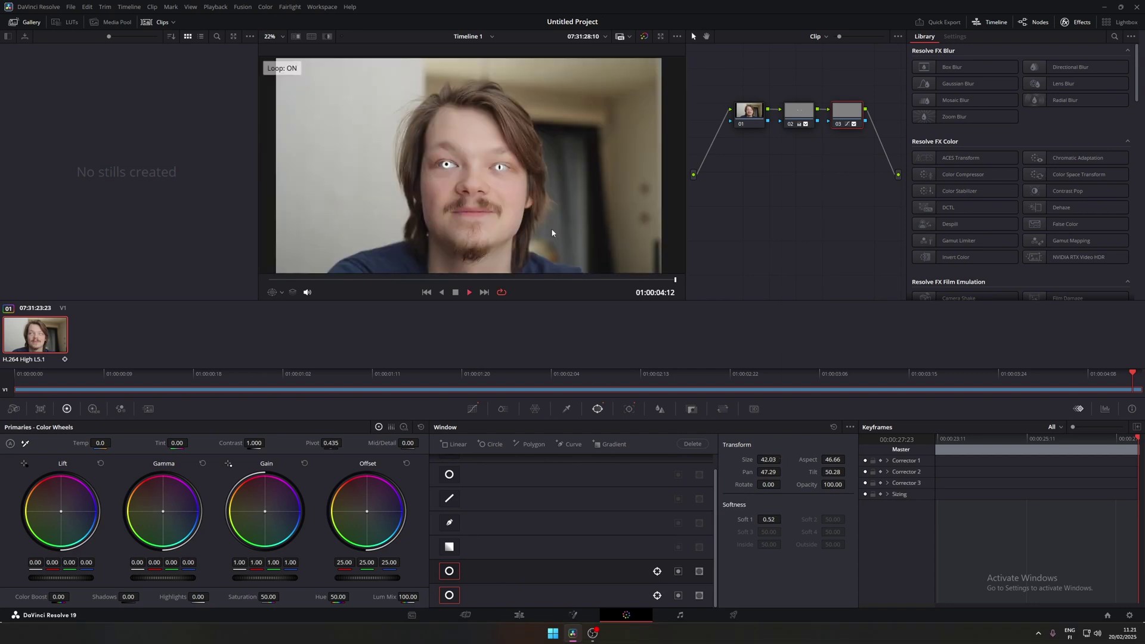
{"action": "key", "text": "space"}
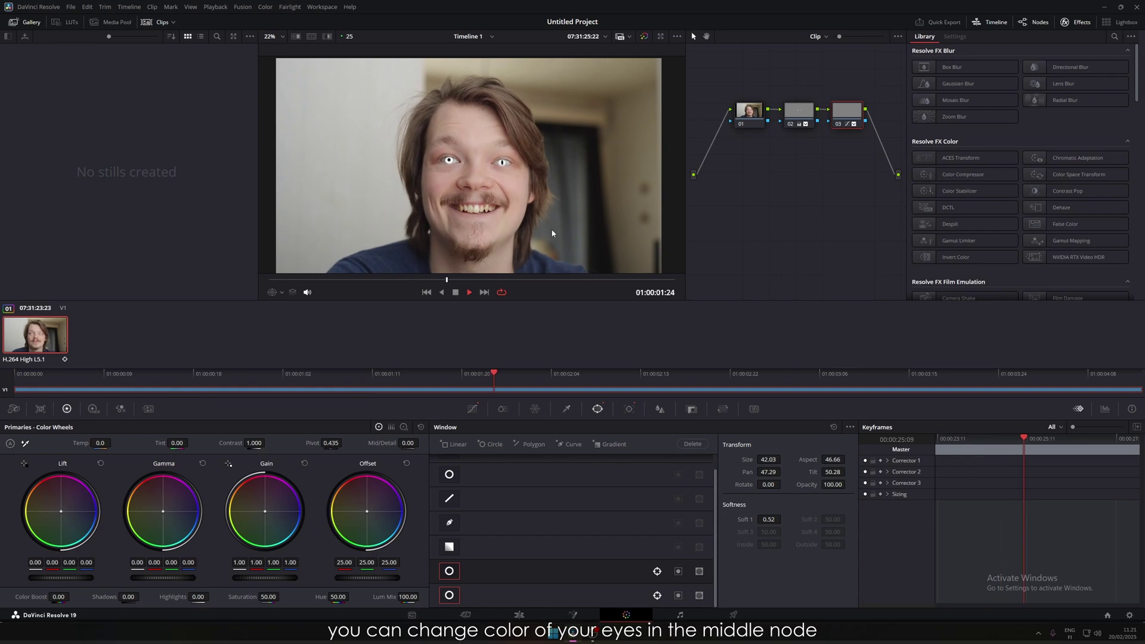
{"action": "key", "text": "space"}
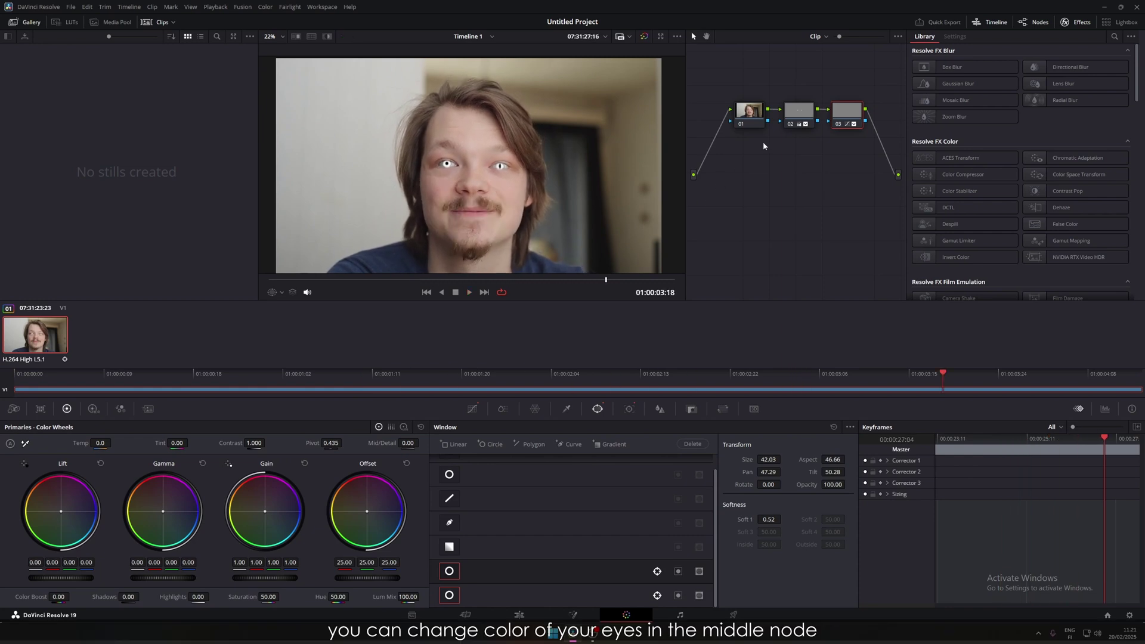
Reset node 02's primary grade and tint the irises amber with contrast 1.486 and offset about 69.71, 44.63, 23.89.
{"action": "left_click", "coordinate": [799, 116]}
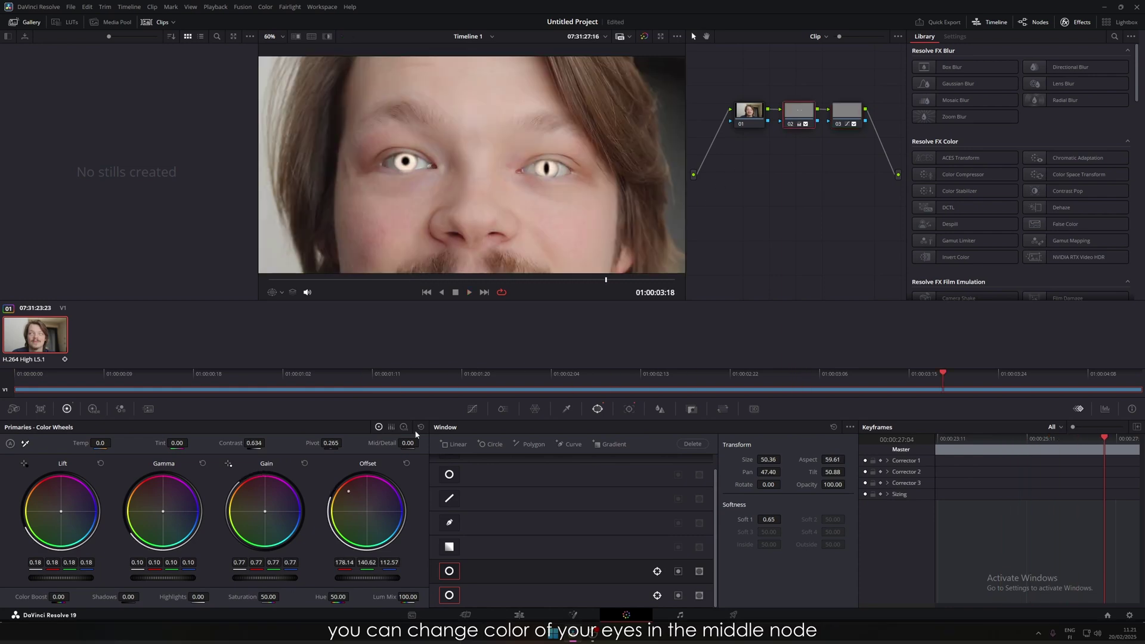
{"action": "left_click", "coordinate": [420, 427]}
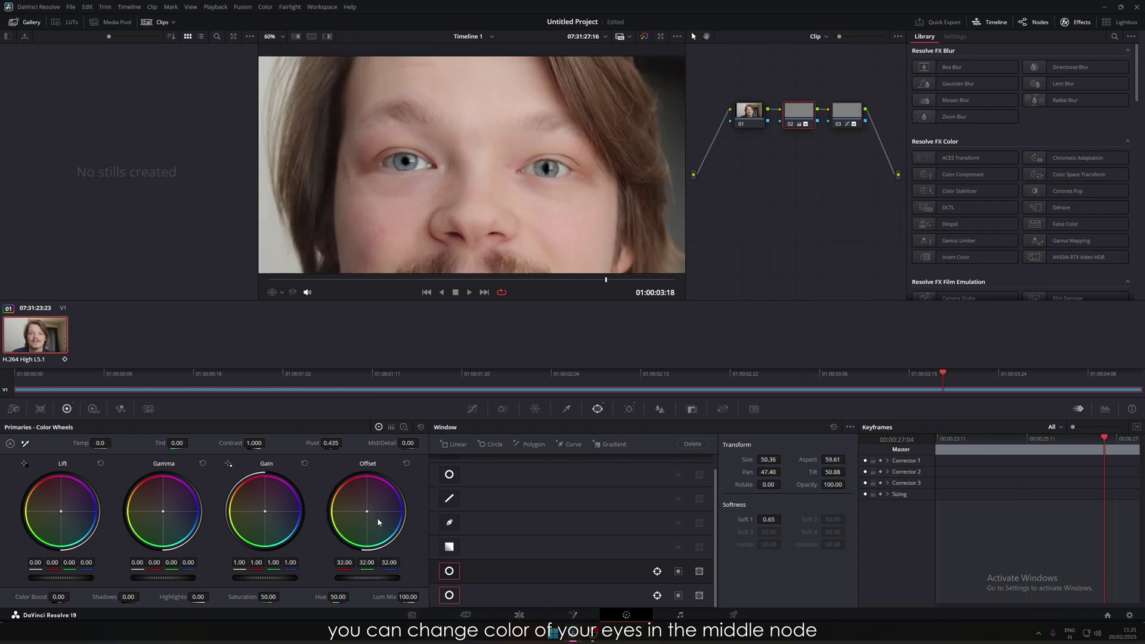
{"action": "left_click_drag", "start_coordinate": [378, 522], "coordinate": [372, 518]}
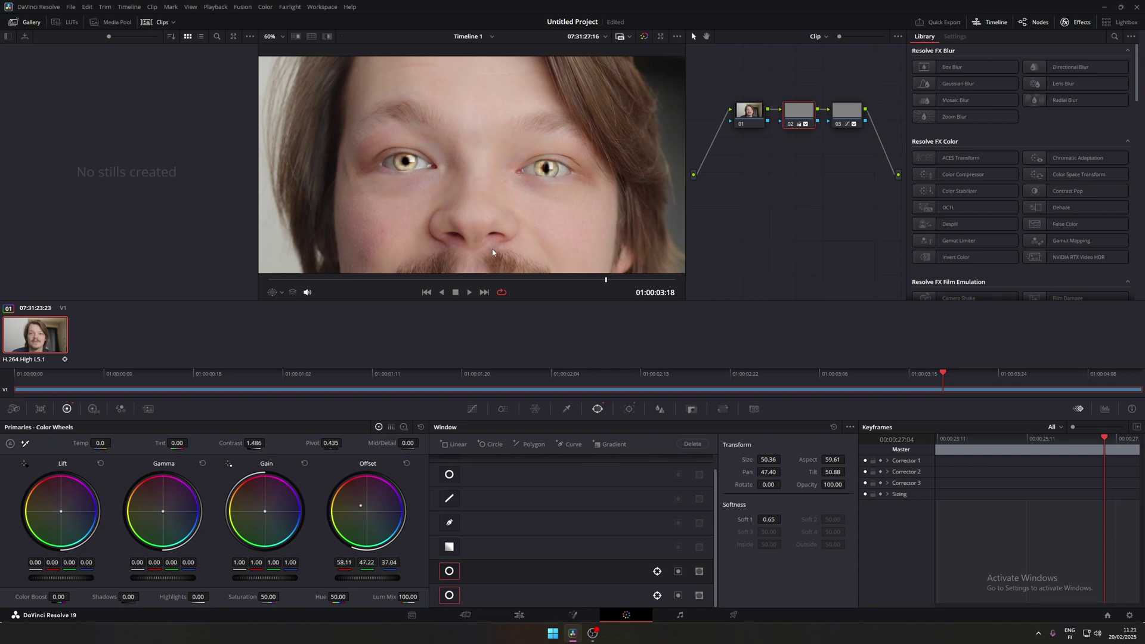
{"action": "scroll", "coordinate": [493, 253], "scroll_direction": "down", "scroll_amount": 2}
{"action": "left_click_drag", "start_coordinate": [367, 503], "coordinate": [352, 499]}
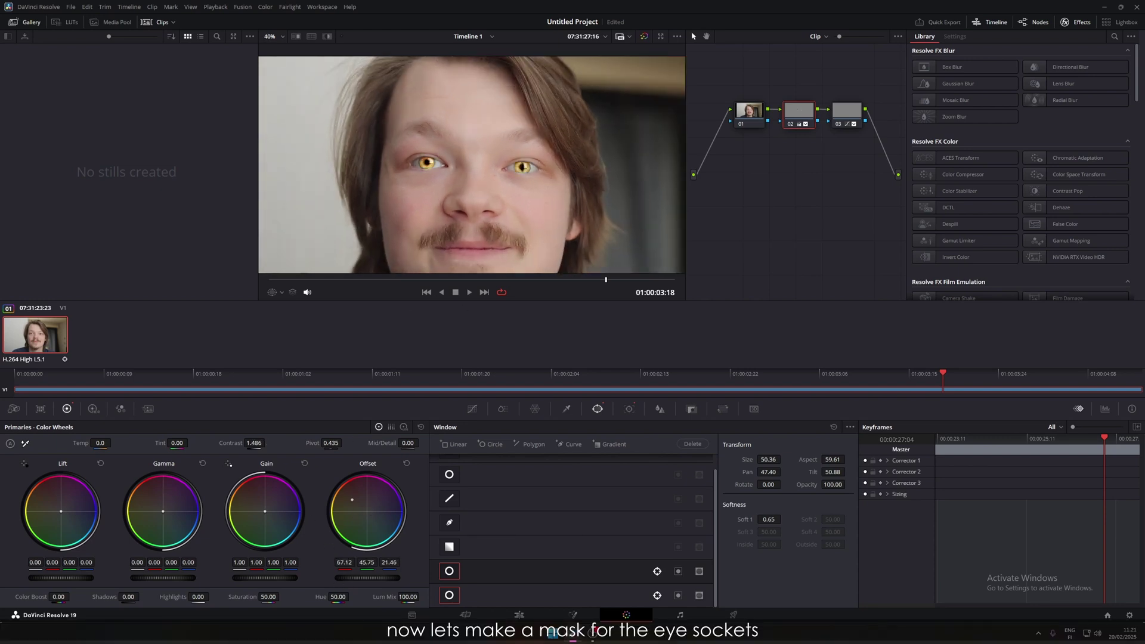
Play the clip with the whole frame in view to review the amber irises.
{"action": "scroll", "coordinate": [561, 188], "scroll_direction": "down", "scroll_amount": 3}
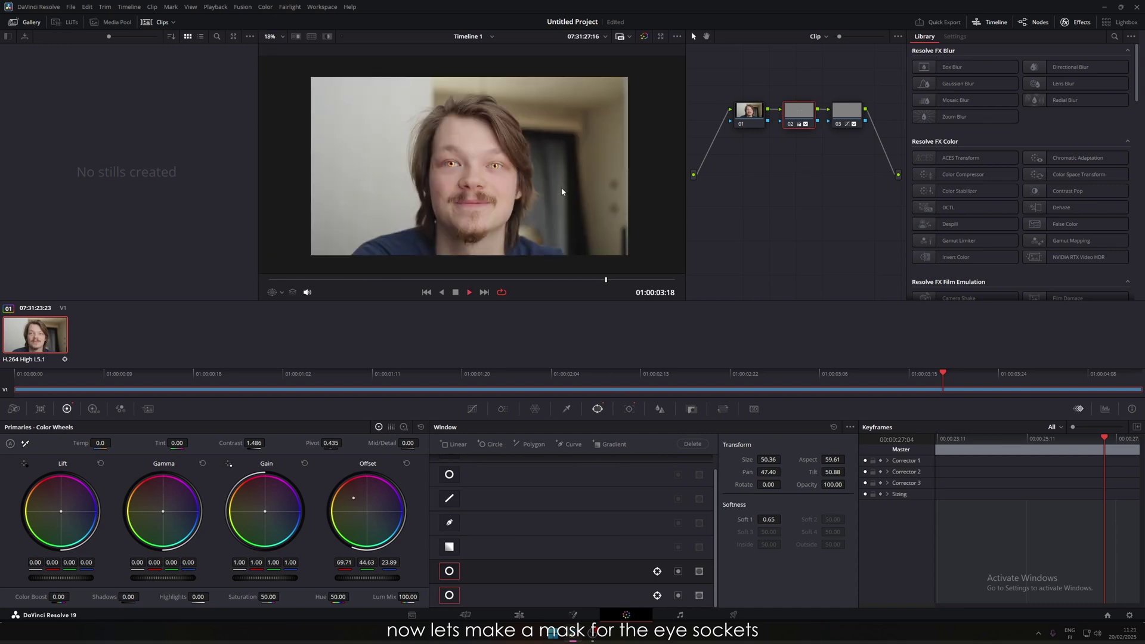
{"action": "key", "text": "space"}
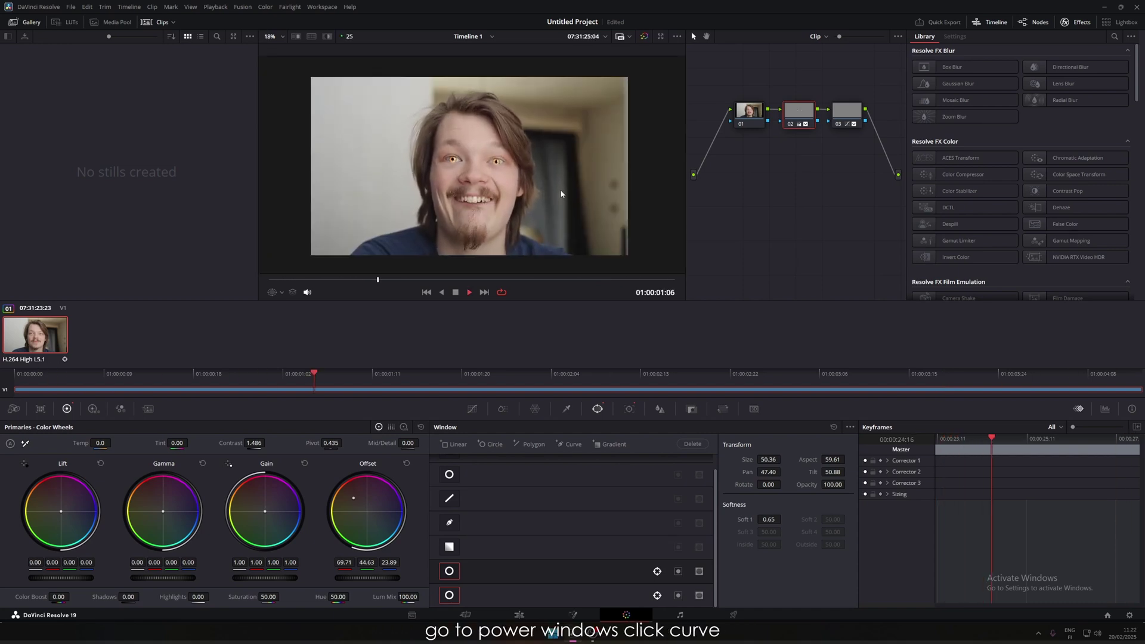
{"action": "scroll", "coordinate": [560, 188], "scroll_direction": "up", "scroll_amount": 5}
{"action": "key", "text": "space"}
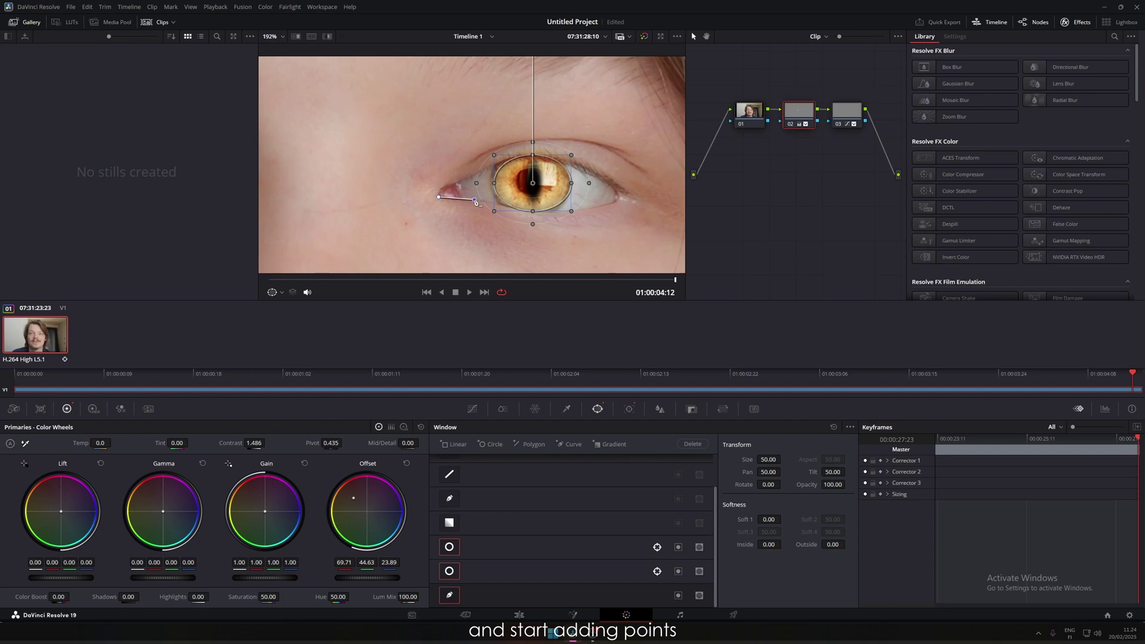
Outline the right eye's opening in node 02 with a curve window and start a narrow bridge toward the other eye.
{"action": "left_click", "coordinate": [588, 211]}
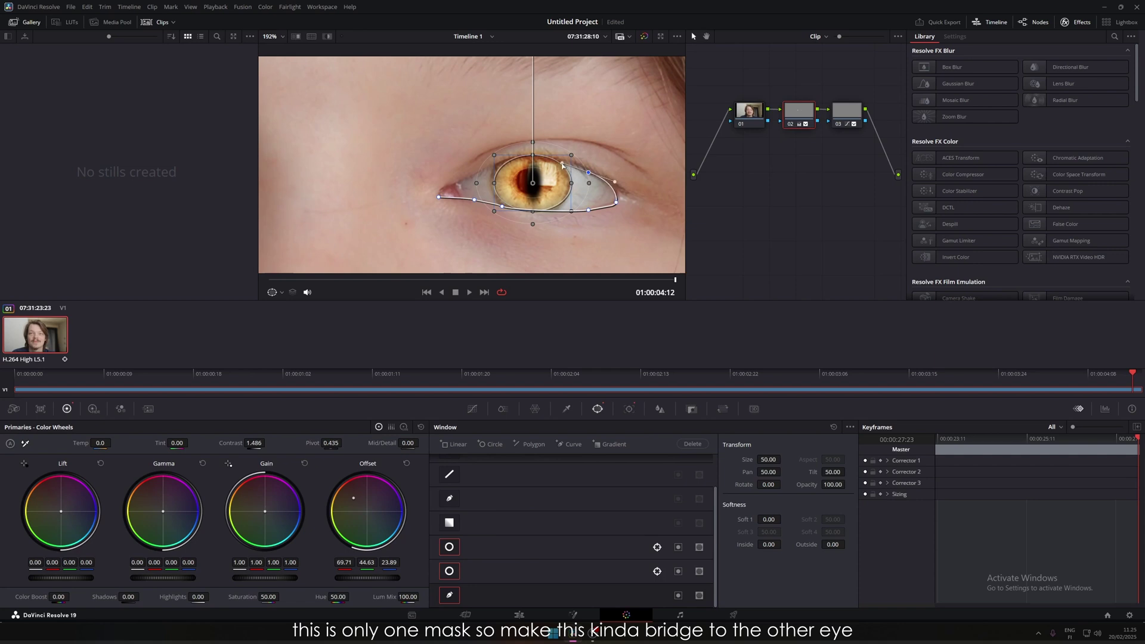
{"action": "left_click_drag", "start_coordinate": [512, 157], "coordinate": [480, 171]}
{"action": "left_click_drag", "start_coordinate": [535, 193], "coordinate": [500, 197]}
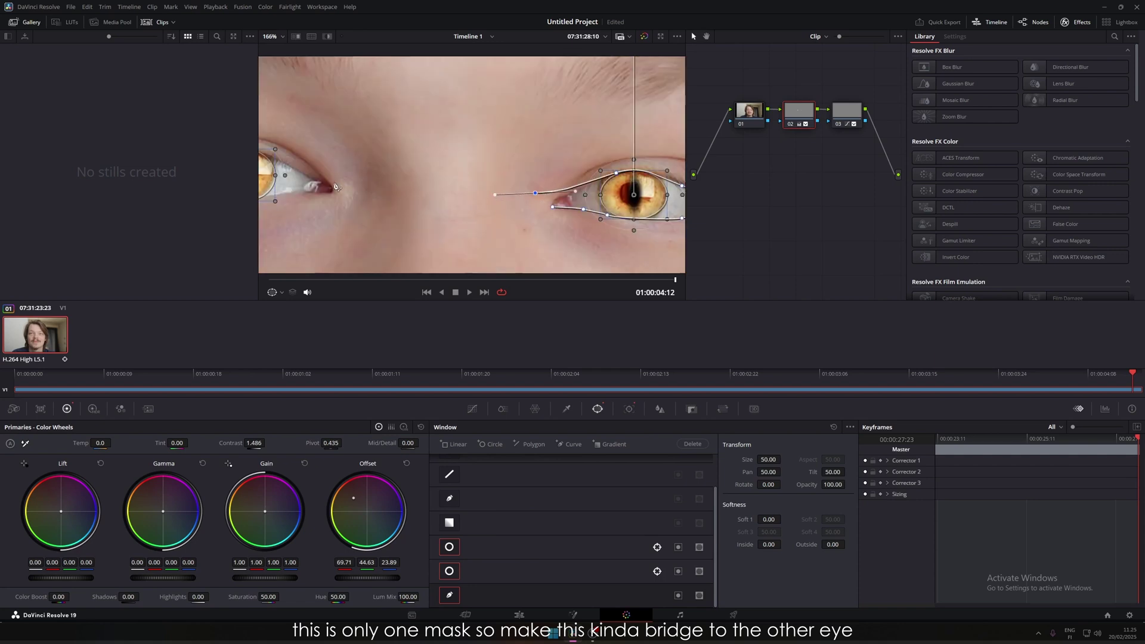
Extend the curve across the nose and along the left eye's upper lid, around its outer corner to the lower lid.
{"action": "left_click", "coordinate": [315, 179]}
{"action": "scroll", "coordinate": [340, 206], "scroll_direction": "up", "scroll_amount": 4}
{"action": "mouse_move", "coordinate": [395, 208]}
{"action": "left_mouse_down"}
{"action": "mouse_move", "coordinate": [365, 235]}
{"action": "mouse_move", "coordinate": [408, 213]}
{"action": "left_mouse_up"}
{"action": "scroll", "coordinate": [445, 258], "scroll_direction": "down", "scroll_amount": 2}
{"action": "scroll", "coordinate": [444, 257], "scroll_direction": "right", "scroll_amount": 5}
{"action": "left_click", "coordinate": [502, 221]}
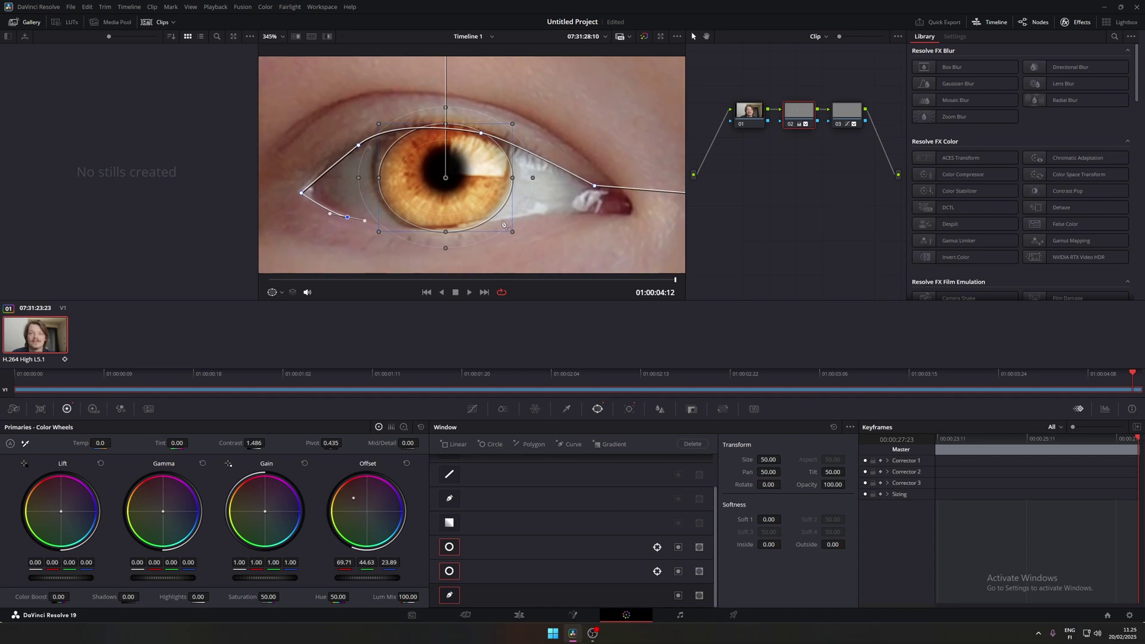
Complete the curve along the left eye's lower lid and back across the nose, closing it at the right eye's inner corner.
{"action": "left_click", "coordinate": [630, 215]}
{"action": "left_click_drag", "start_coordinate": [630, 216], "coordinate": [640, 194]}
{"action": "left_click_drag", "start_coordinate": [512, 199], "coordinate": [506, 202]}
{"action": "left_click_drag", "start_coordinate": [358, 195], "coordinate": [364, 198]}
{"action": "left_click_drag", "start_coordinate": [656, 200], "coordinate": [332, 190]}
{"action": "left_click", "coordinate": [554, 198]}
{"action": "scroll", "coordinate": [472, 221], "scroll_direction": "down", "scroll_amount": 4}
{"action": "scroll", "coordinate": [523, 236], "scroll_direction": "down", "scroll_amount": 3}
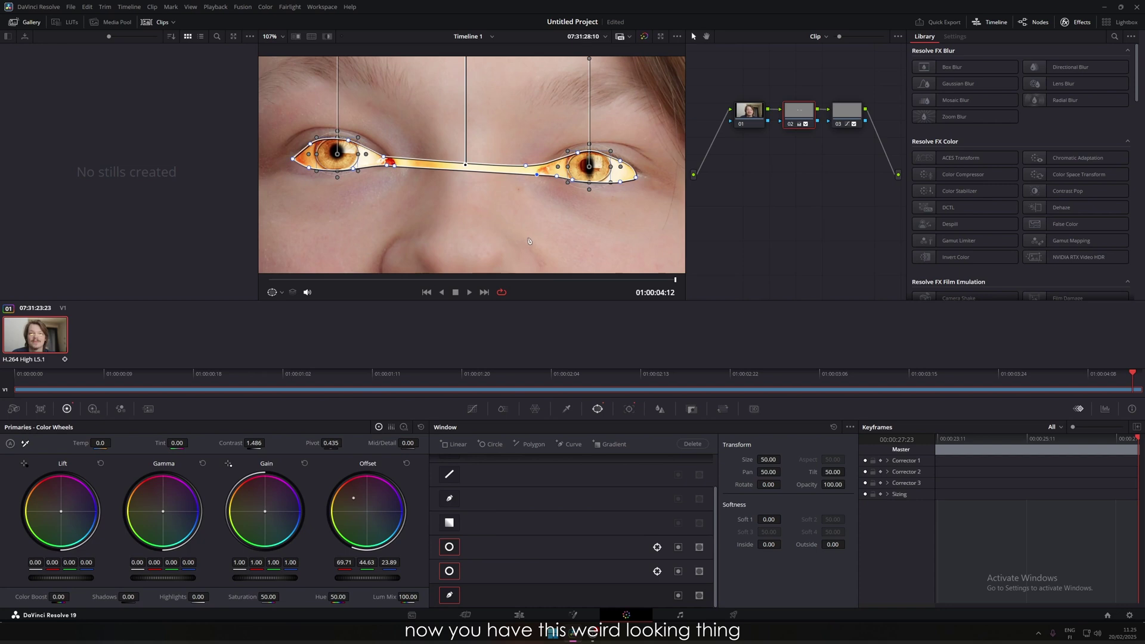
Invert the eye-socket curve window and switch its mask mode so the color stays only on the irises within the eye openings.
{"action": "left_click", "coordinate": [680, 596]}
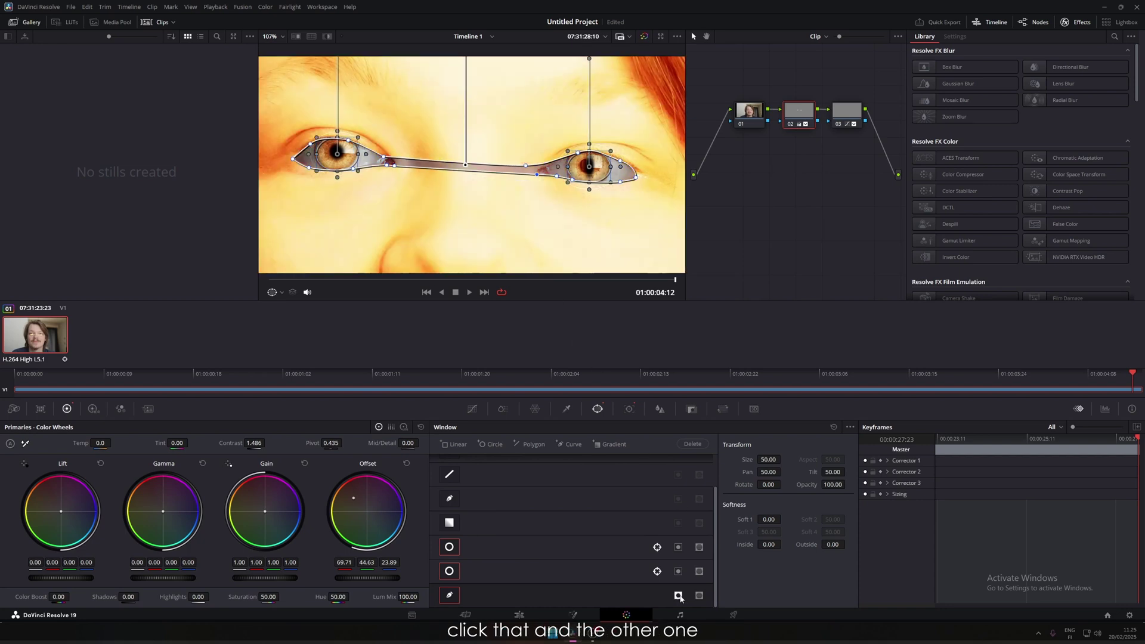
{"action": "left_click", "coordinate": [699, 596]}
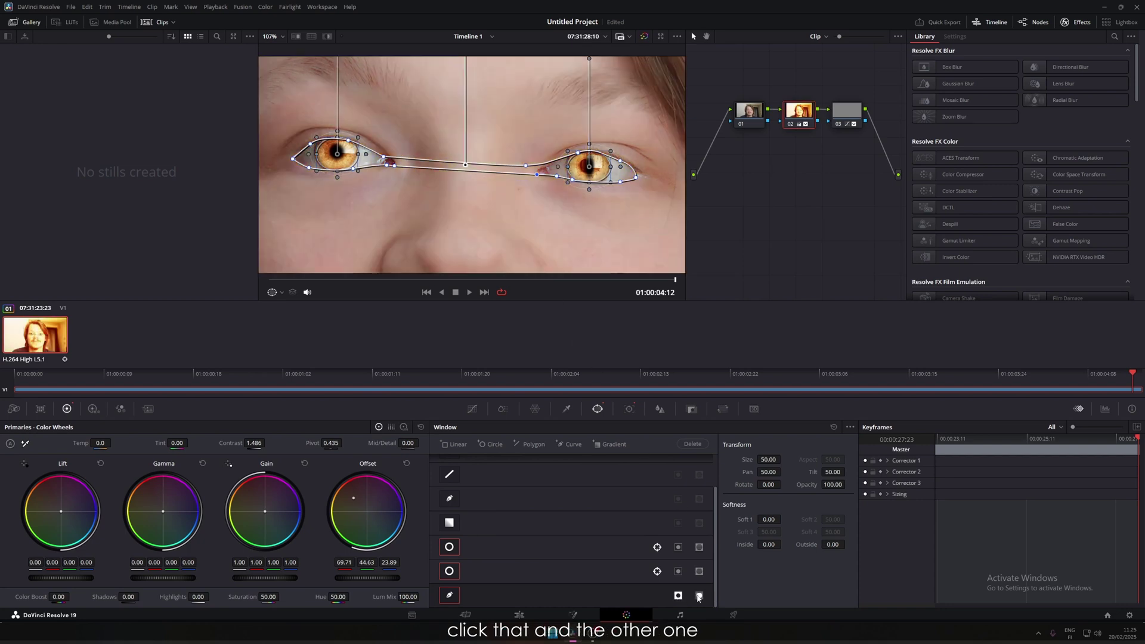
Track the eye-socket curve window backward through the whole clip and hide the window outlines.
{"action": "left_click", "coordinate": [630, 409]}
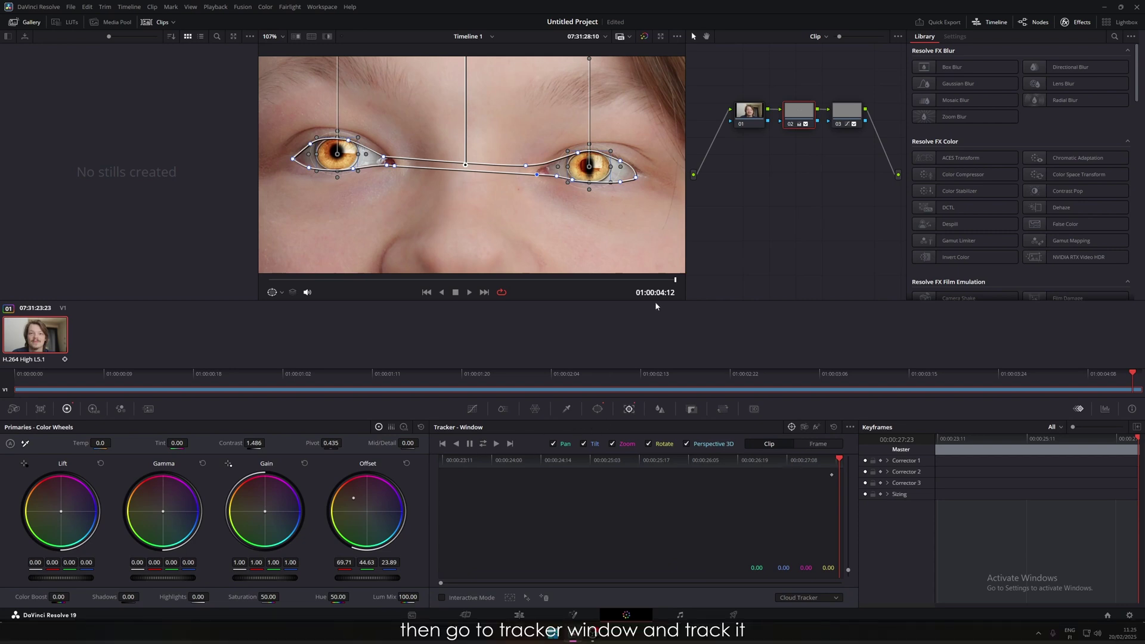
{"action": "left_click", "coordinate": [456, 444]}
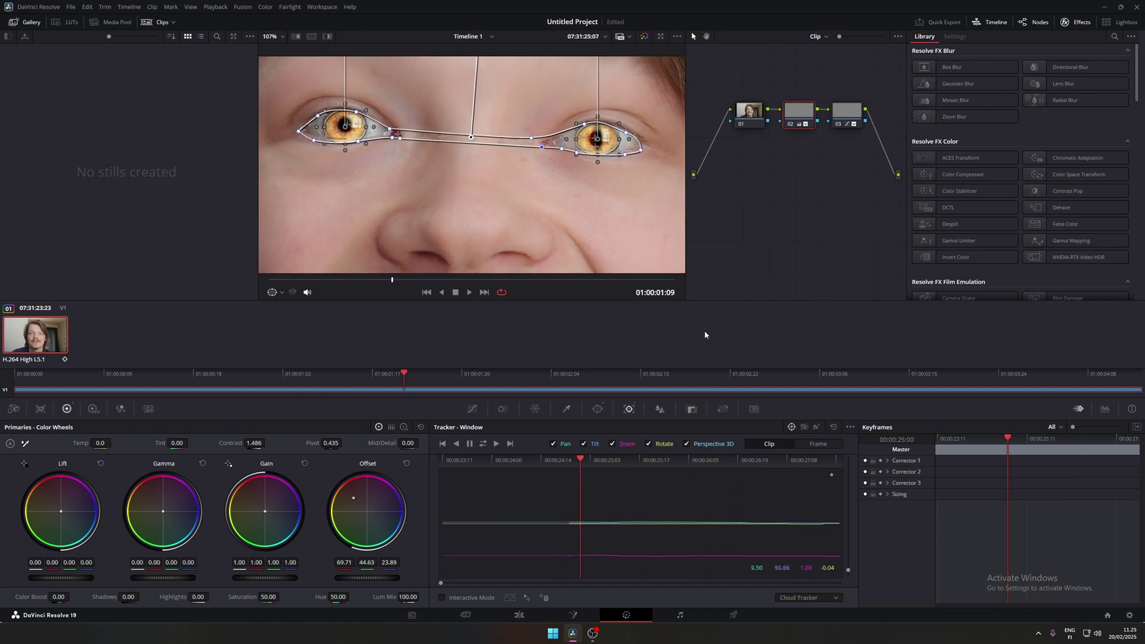
{"action": "left_click", "coordinate": [278, 293]}
{"action": "left_click", "coordinate": [287, 304]}
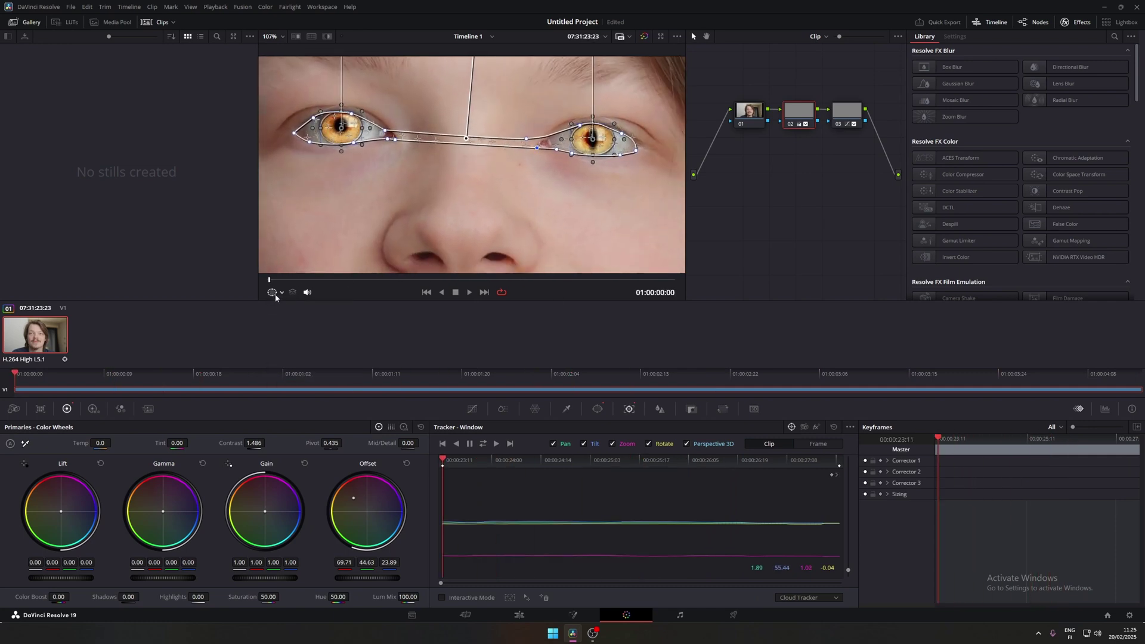
{"action": "left_click", "coordinate": [275, 296]}
{"action": "scroll", "coordinate": [492, 198], "scroll_direction": "down", "scroll_amount": 5}
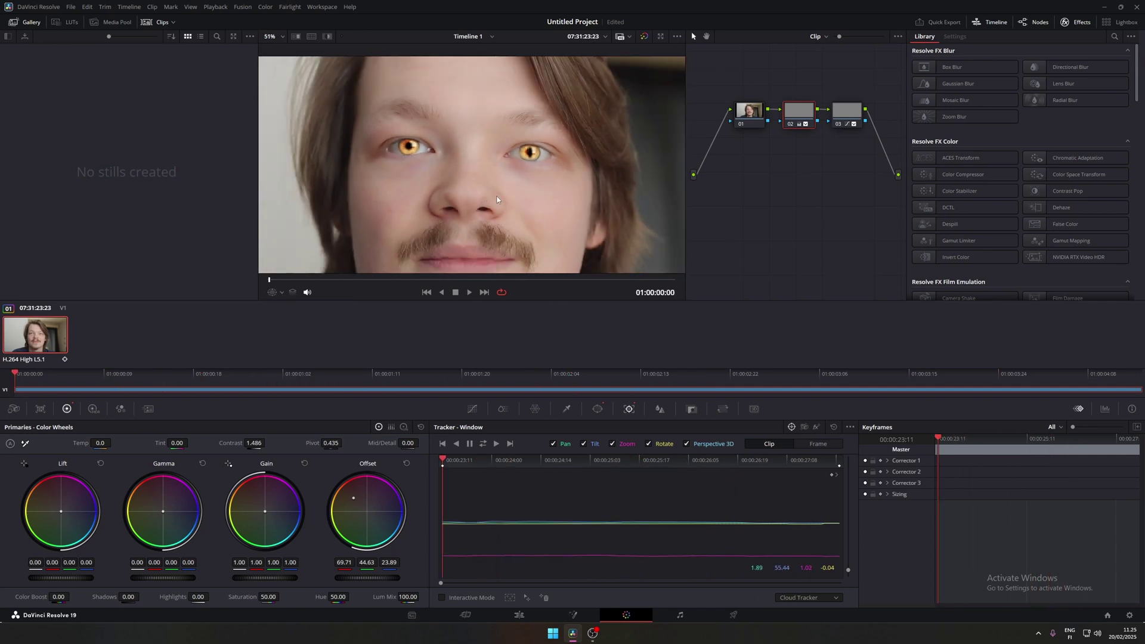
{"action": "scroll", "coordinate": [497, 199], "scroll_direction": "up", "scroll_amount": 5}
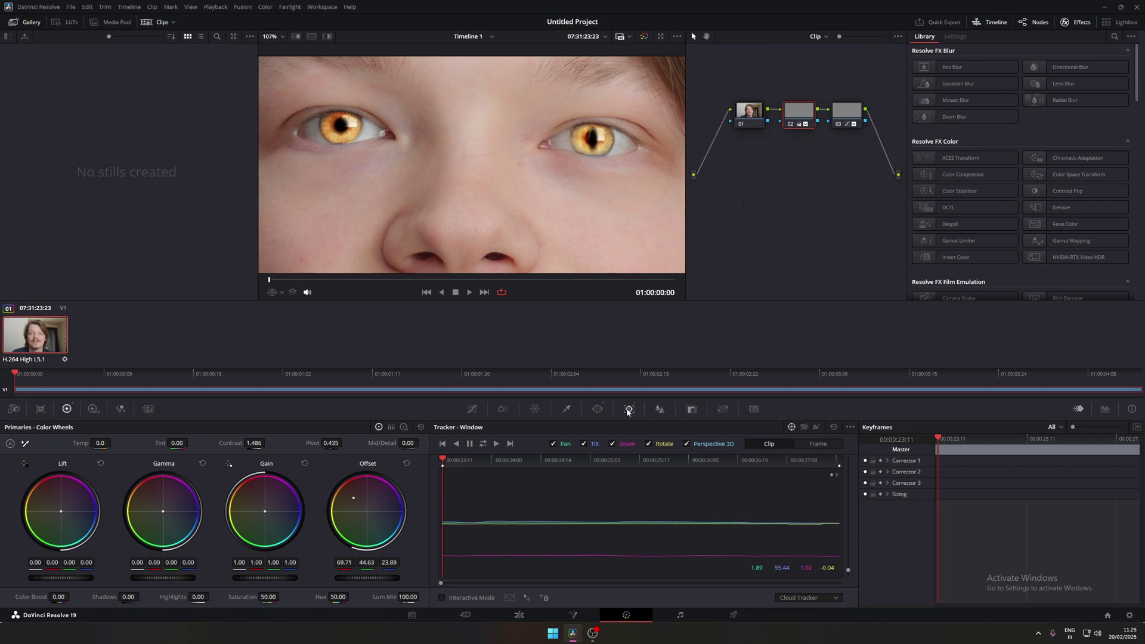
Soften the curve window's edges at the eyelids with inside softness 1.82 and outside softness 0.66, keeping the outlines hidden.
{"action": "left_click", "coordinate": [604, 410]}
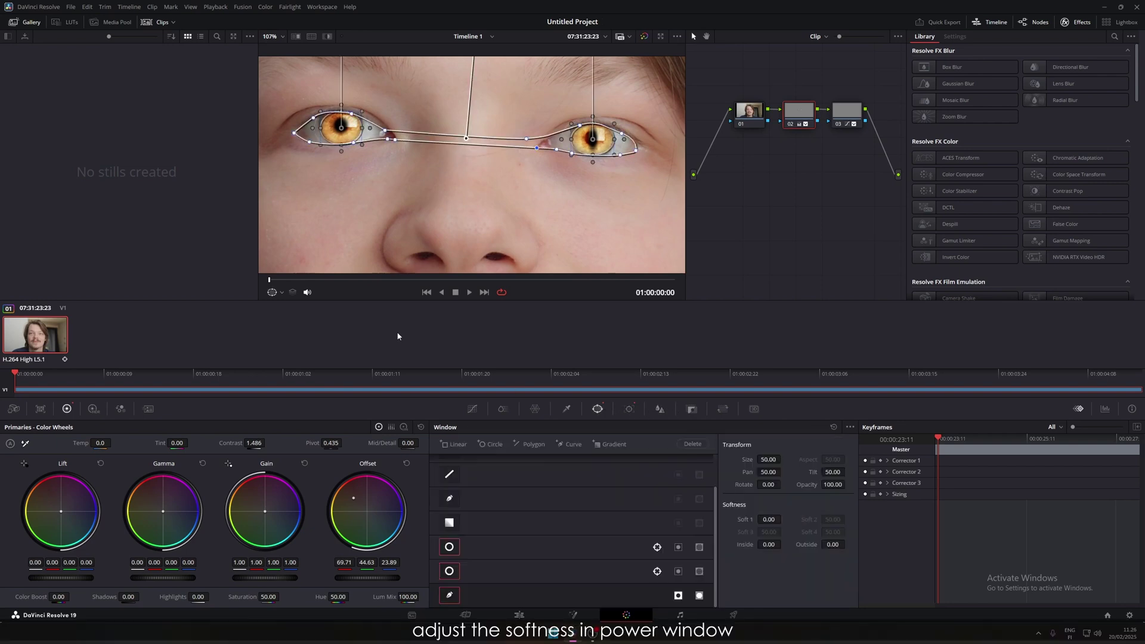
{"action": "left_click", "coordinate": [271, 293]}
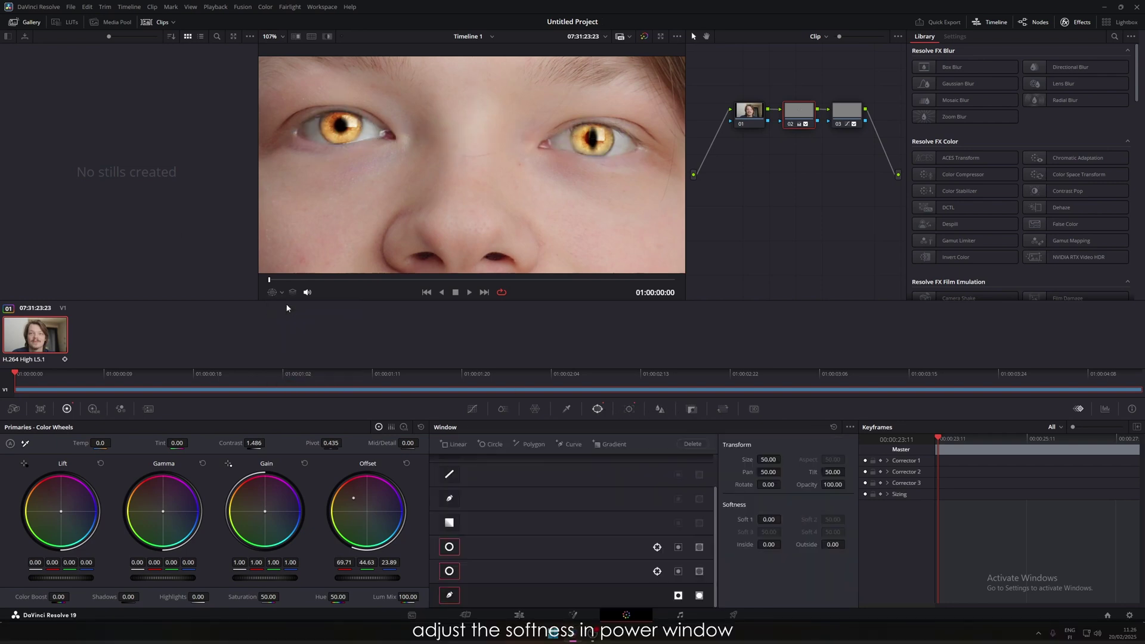
{"action": "scroll", "coordinate": [371, 169], "scroll_direction": "up", "scroll_amount": 3}
{"action": "scroll", "coordinate": [371, 170], "scroll_direction": "up", "scroll_amount": 9}
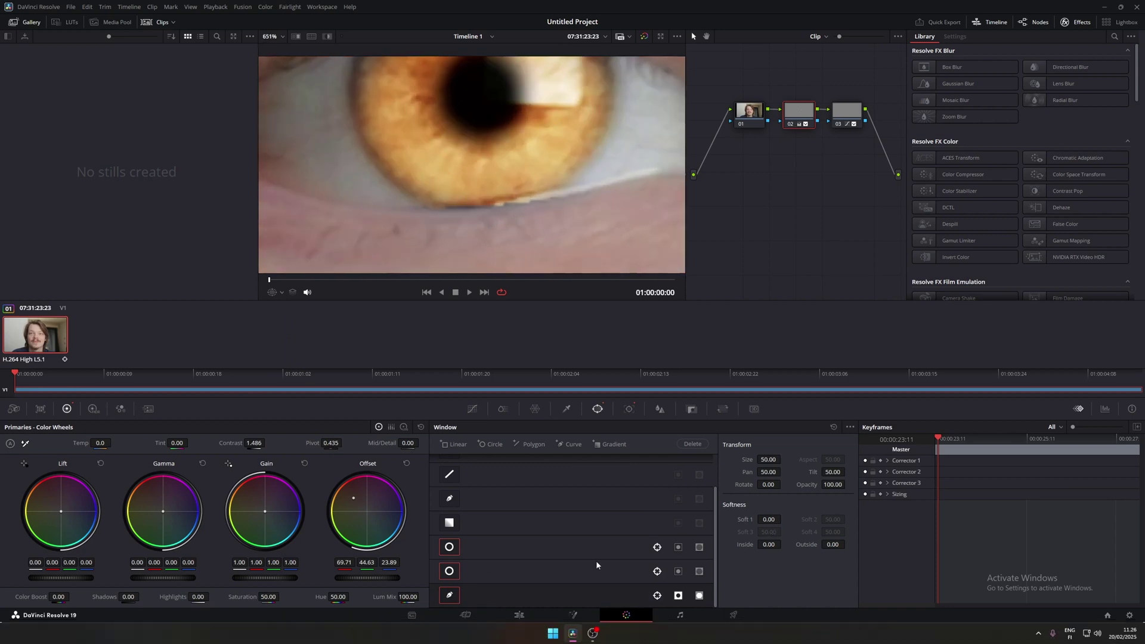
{"action": "left_click_drag", "start_coordinate": [769, 520], "coordinate": [783, 519]}
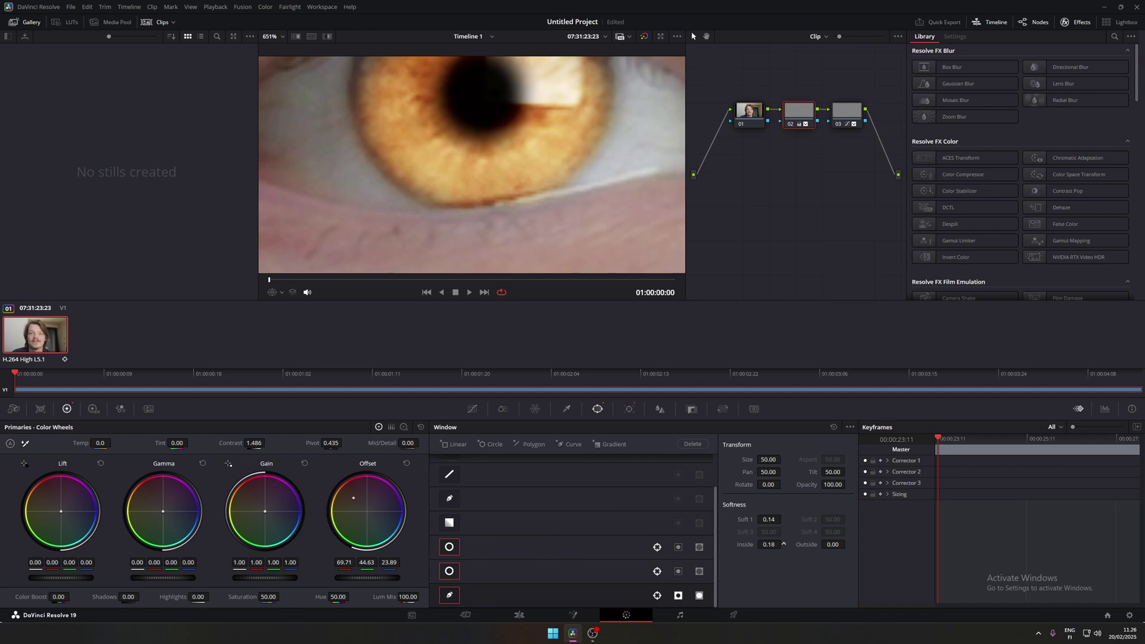
{"action": "left_click", "coordinate": [272, 292]}
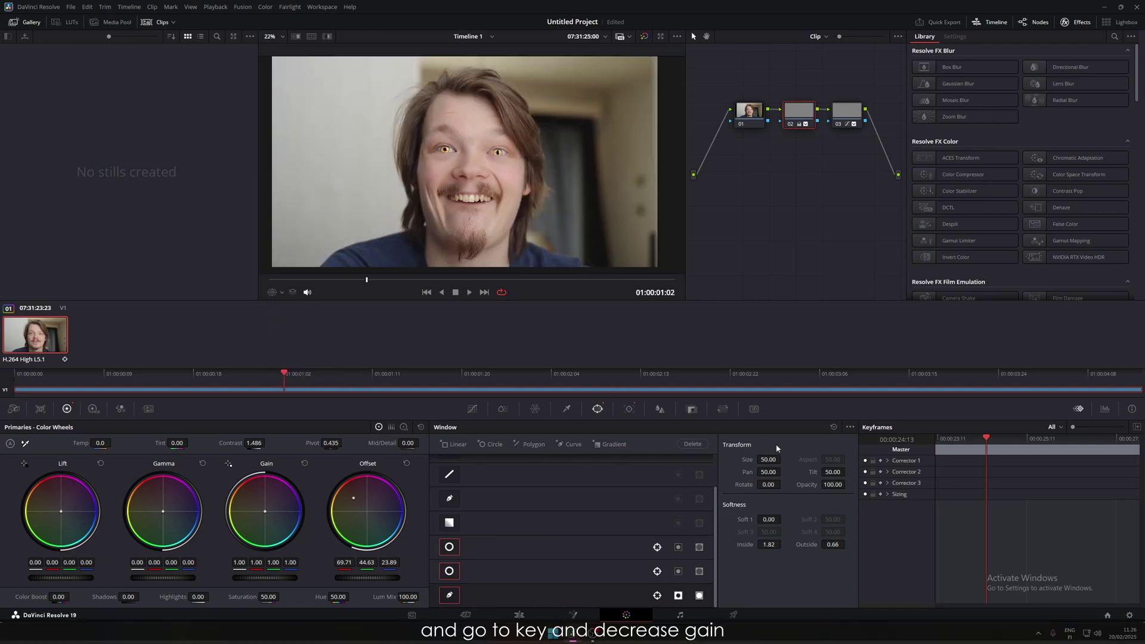
Lower node 02's key output gain to 0.713.
{"action": "left_click", "coordinate": [692, 411]}
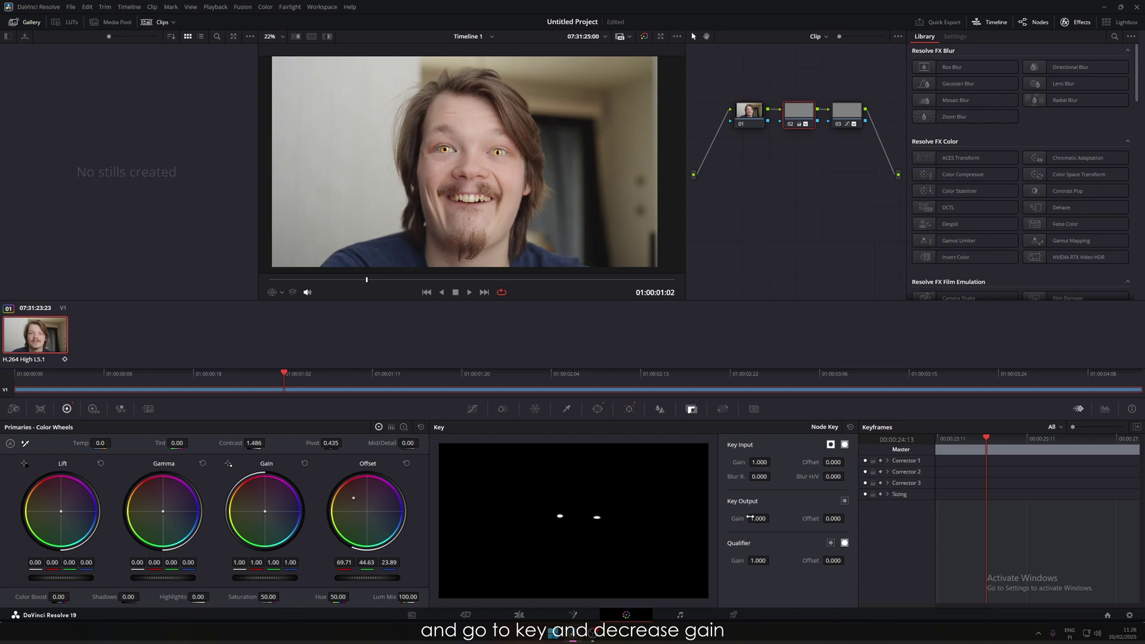
{"action": "left_click_drag", "start_coordinate": [758, 518], "coordinate": [741, 518]}
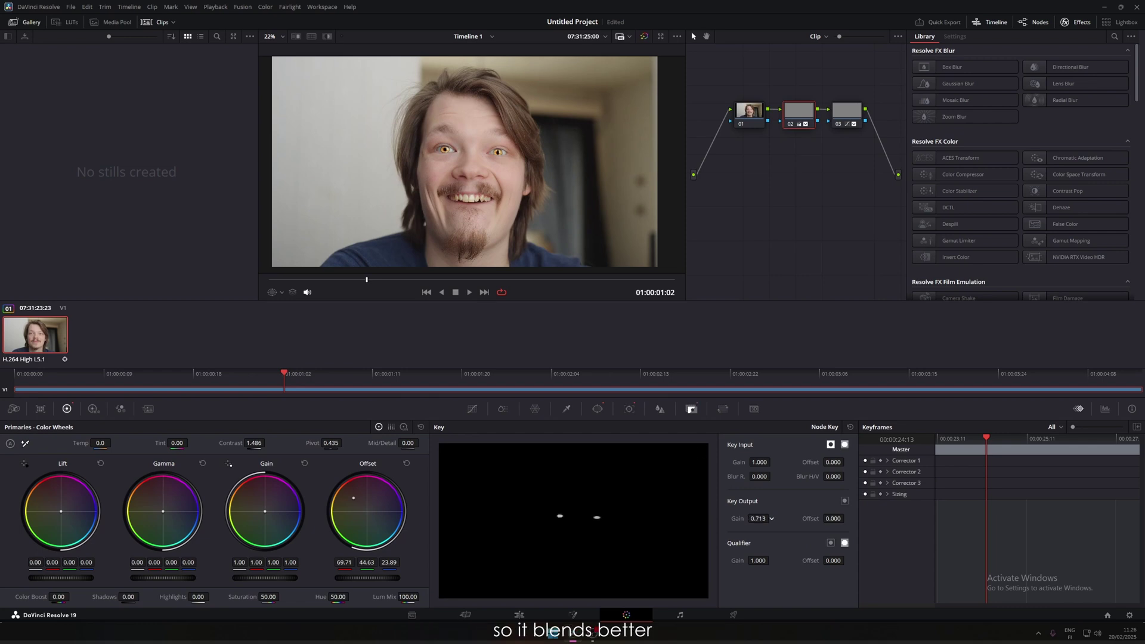